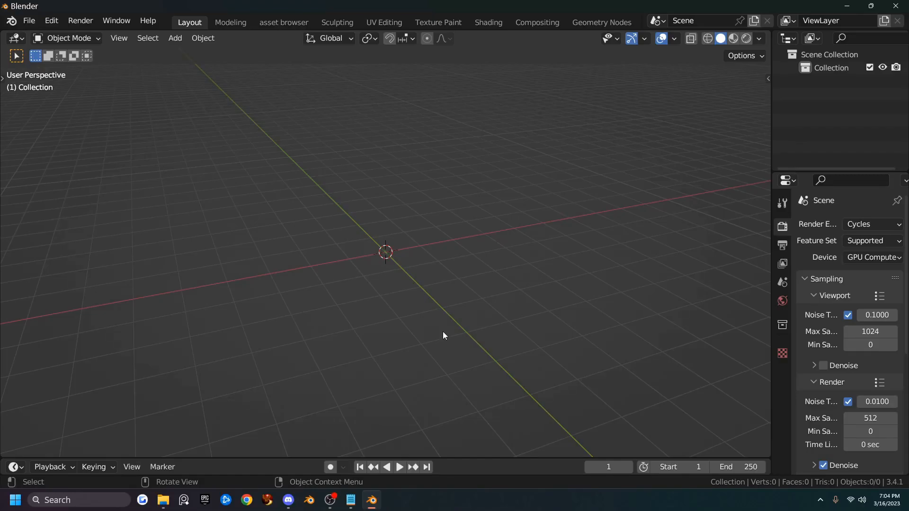
Add a cube mesh at the world origin
key(shift+a)
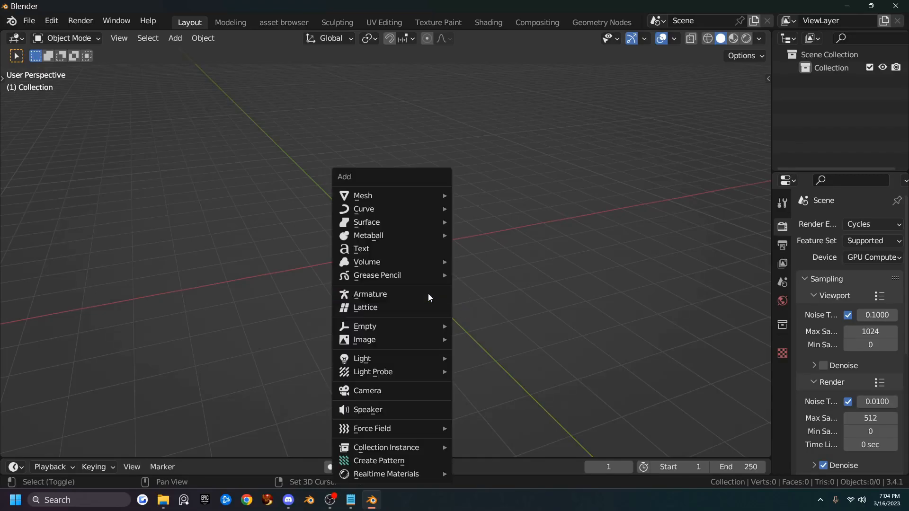
mouse_move(429, 198)
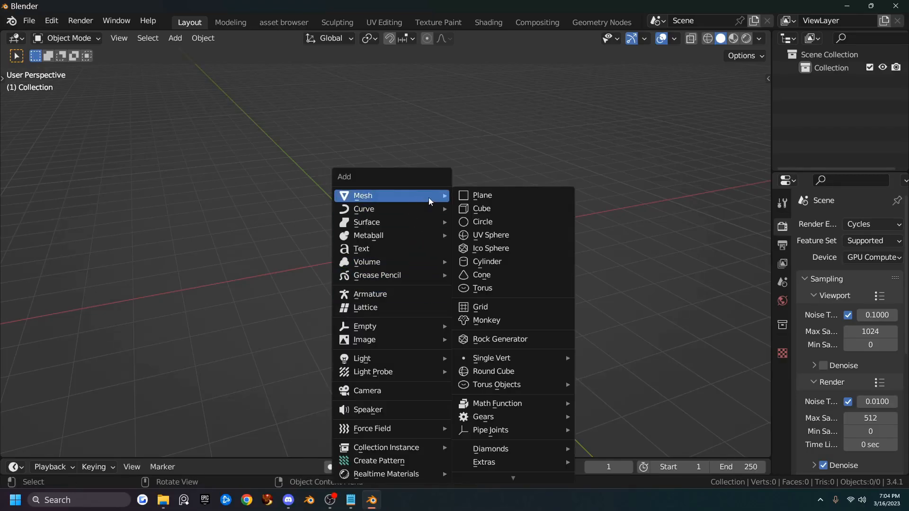
click(495, 216)
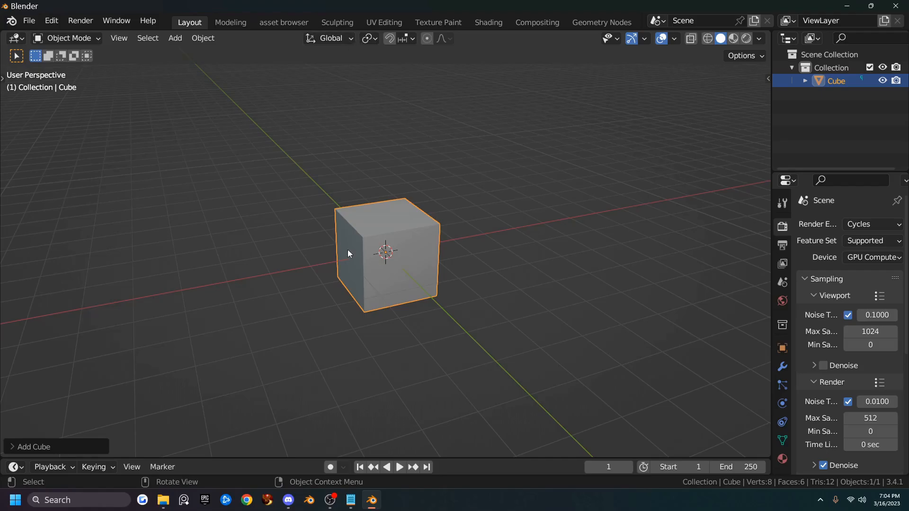
Create a new material for the cube in the Shading workspace and show the 3D preview in rendered shading
click(385, 22)
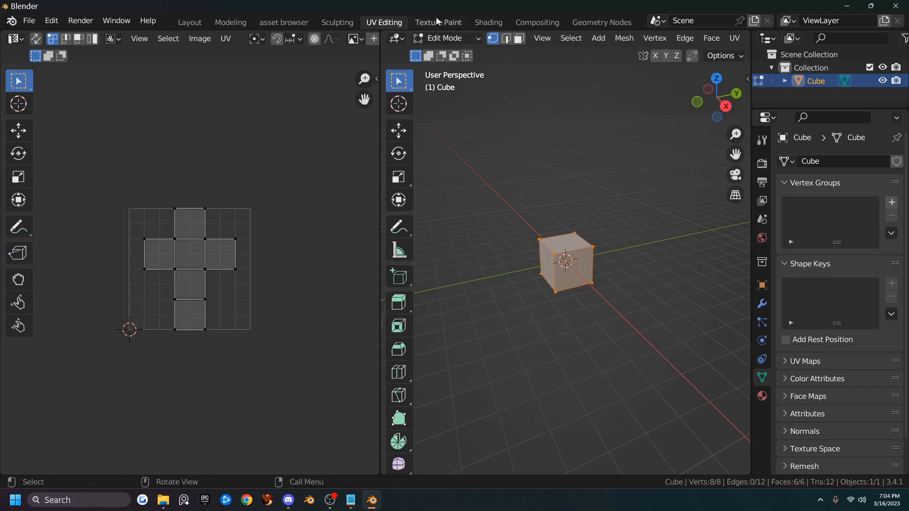
click(478, 22)
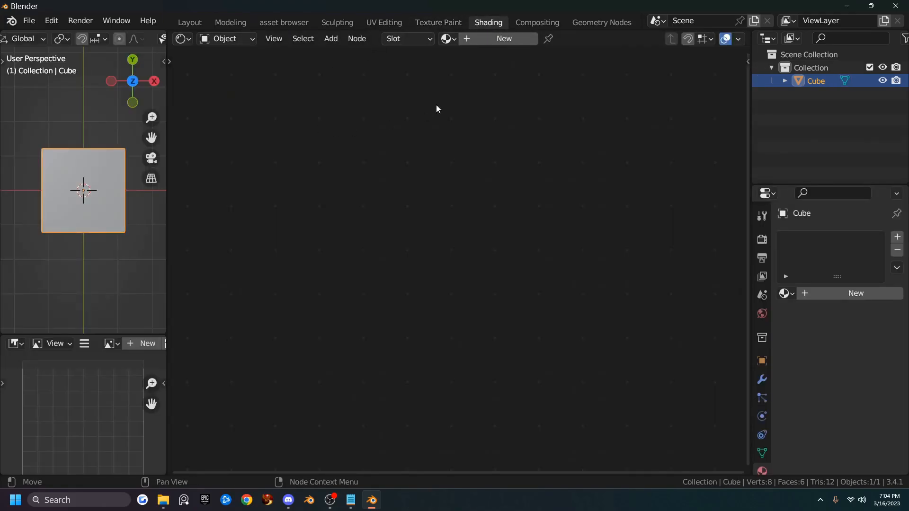
key(z)
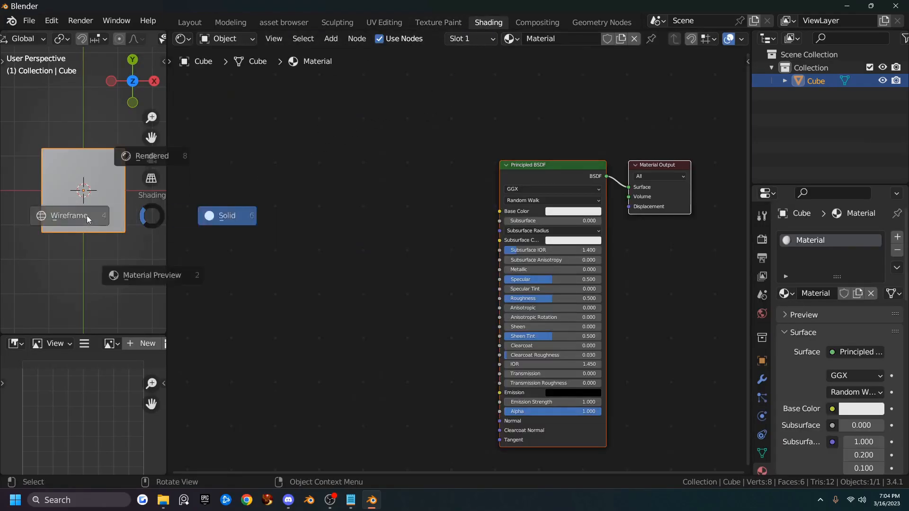
click(150, 140)
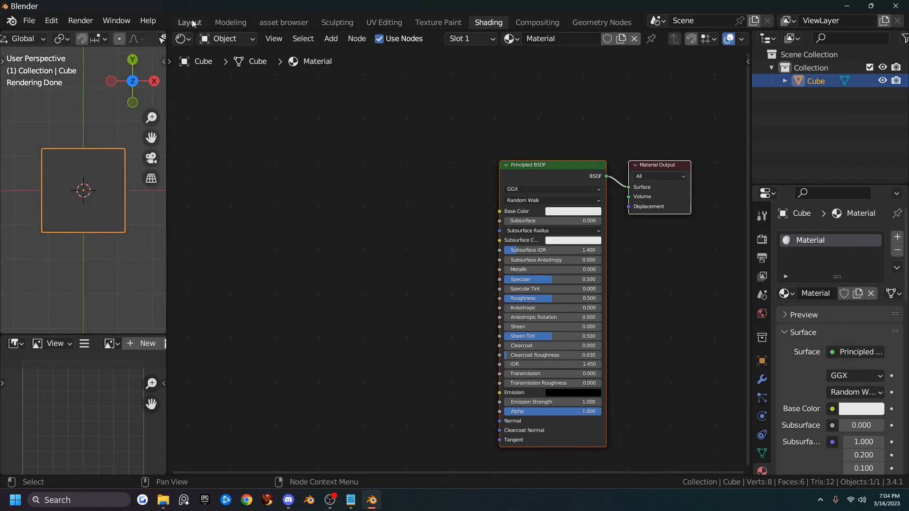
Add a sun light in the Layout workspace, tilt its direction off vertical, and display the scene in rendered shading
click(190, 22)
key(shift+a)
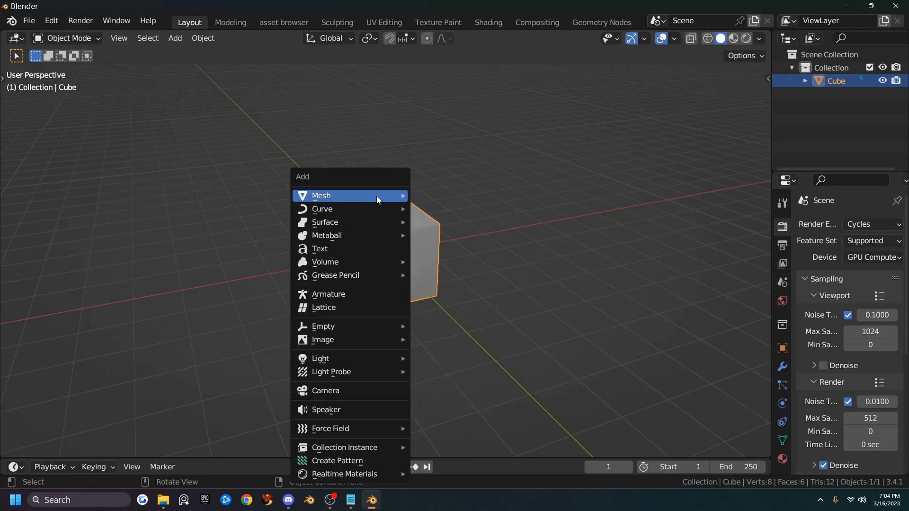
mouse_move(332, 360)
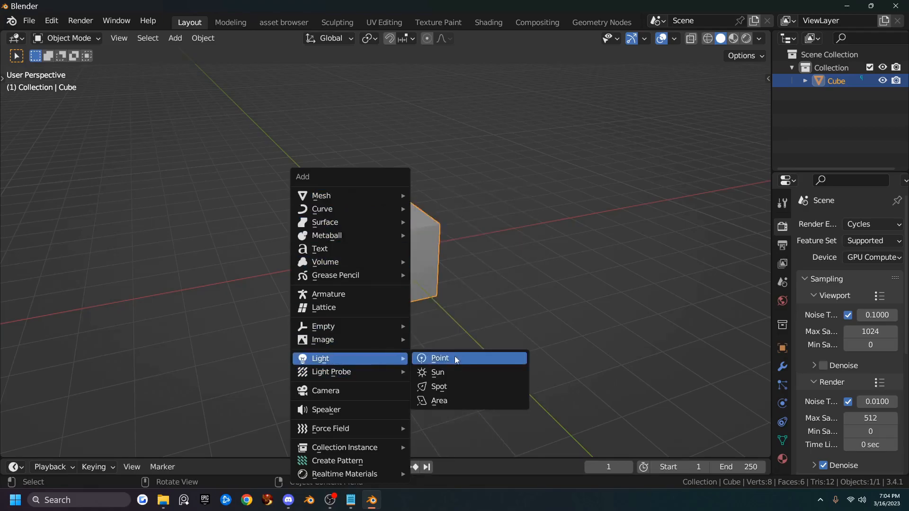
click(456, 372)
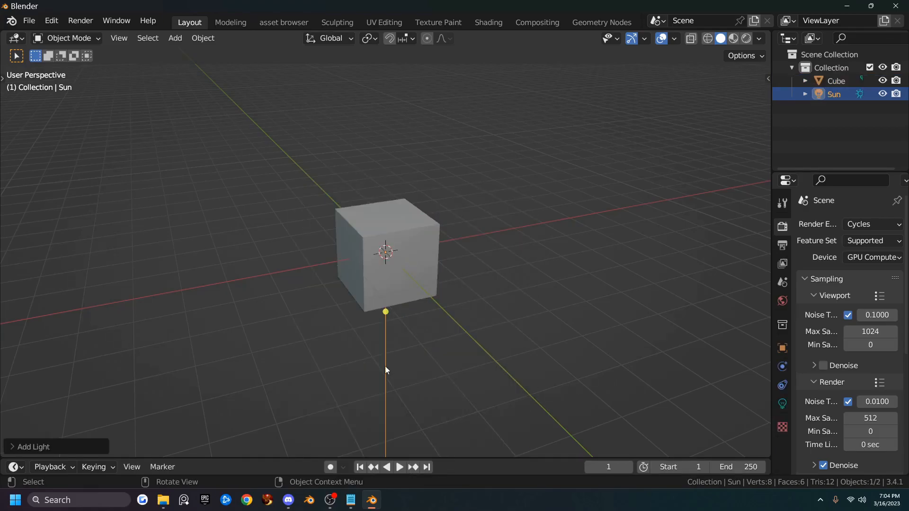
click(746, 39)
drag(391, 313, 362, 316)
Add a plane scaled up about 6.8 times and lower it about 1.1 m along Z as a floor beneath the cube
key(shift+a)
mouse_move(386, 178)
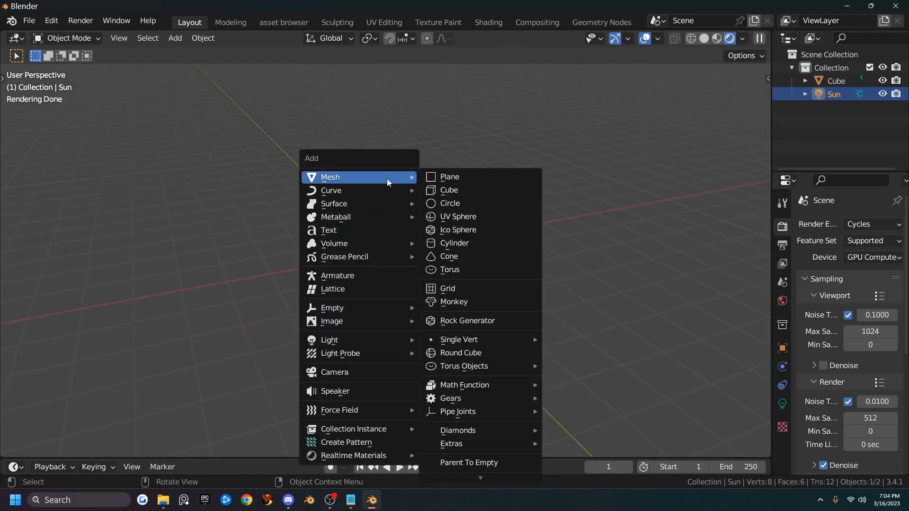
click(452, 179)
key(s)
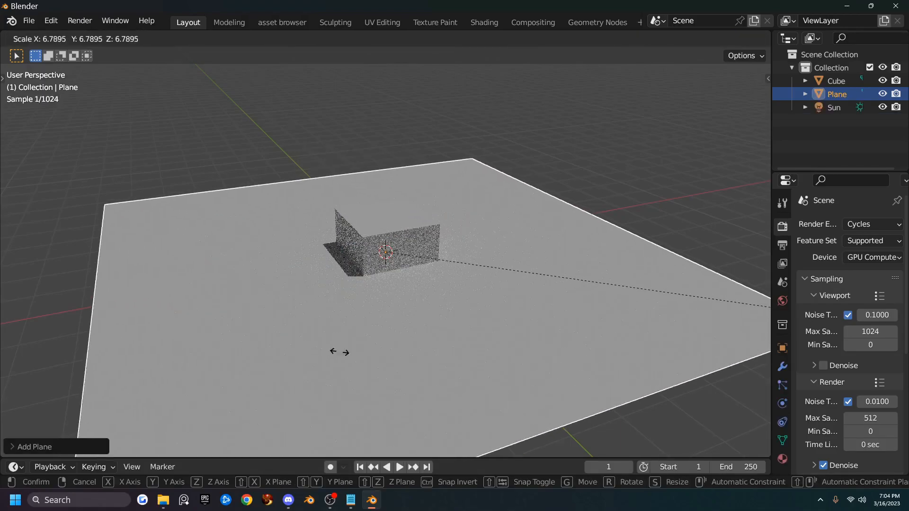
click(331, 357)
key(g)
key(z)
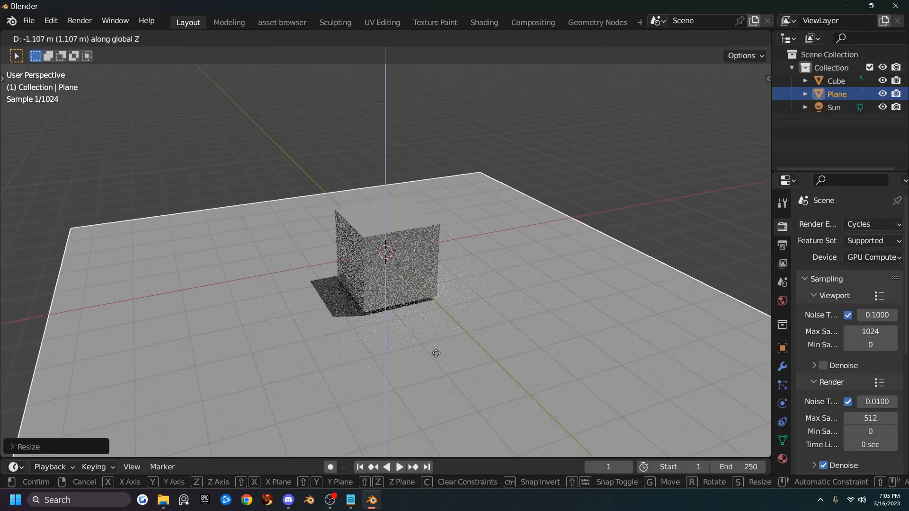
click(459, 335)
Open the cube's material in the Shading workspace and set its Principled BSDF roughness to 0.064
click(414, 235)
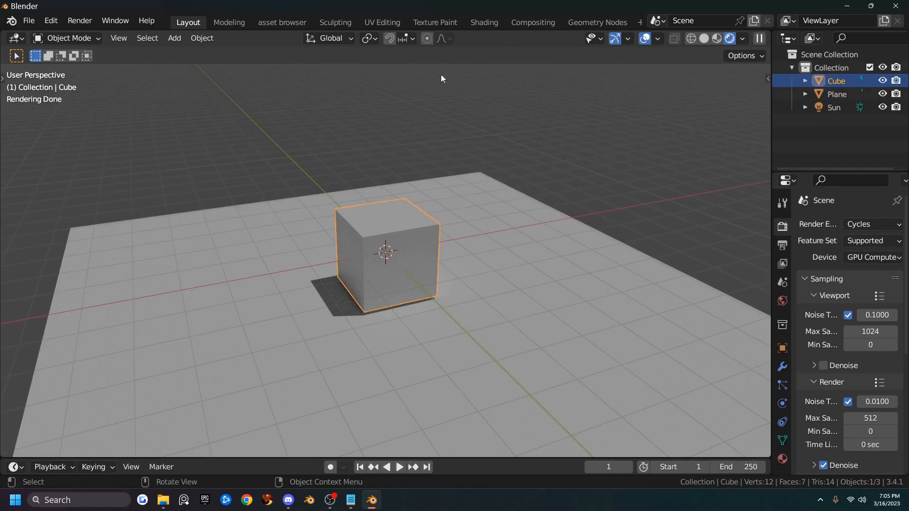
click(479, 22)
mouse_move(84, 234)
middle_down()
mouse_move(107, 149)
mouse_move(122, 143)
middle_up()
scroll(462, 303, up, 1)
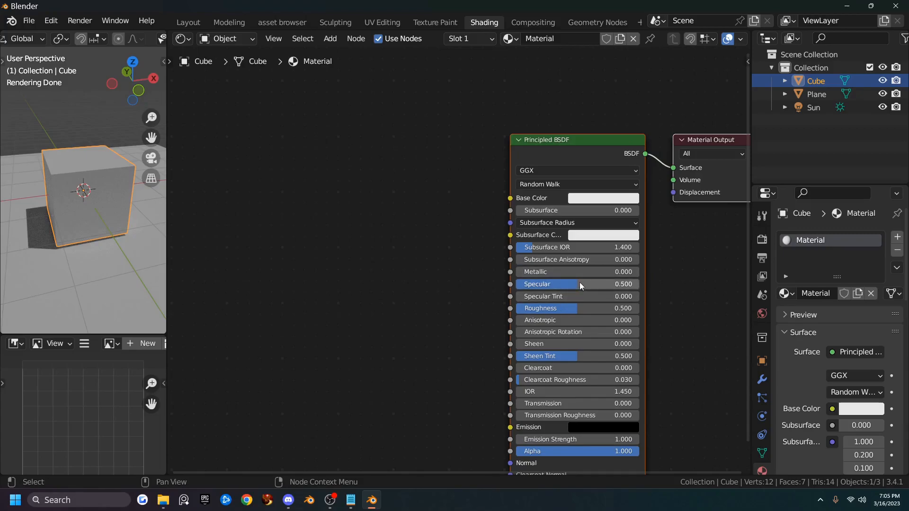
drag(589, 308, 534, 308)
middle_drag(78, 226, 114, 215)
scroll(118, 214, up, 4)
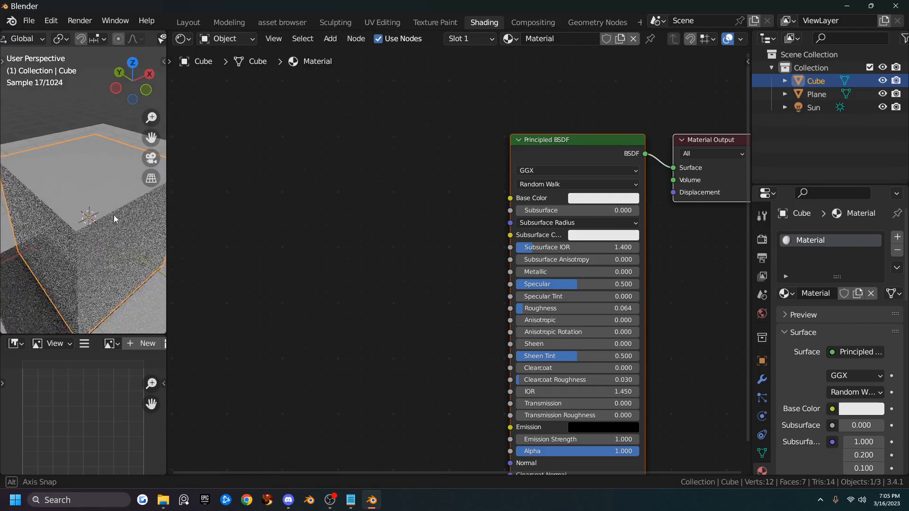
Try a lower specular value on the cube's material, and finally set Specular to 0.689
drag(572, 285, 544, 285)
middle_drag(93, 252, 103, 222)
drag(545, 285, 600, 284)
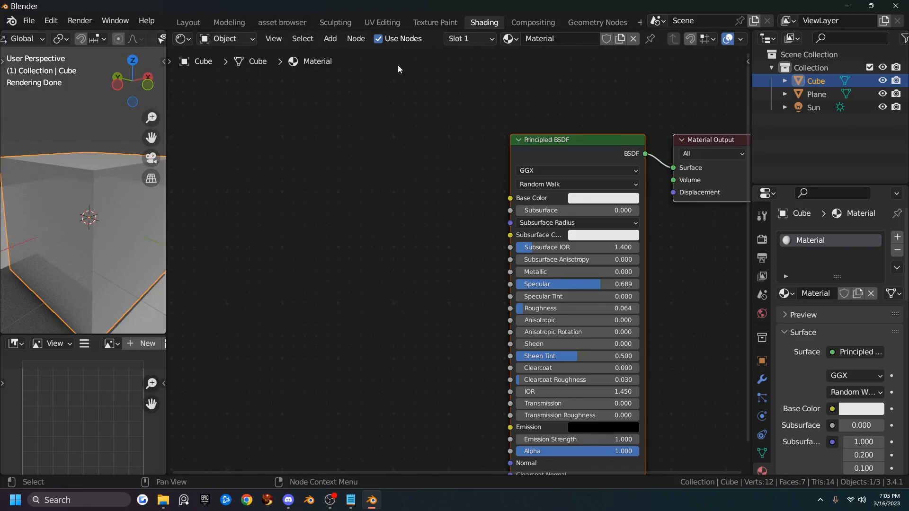
Open the Texture Paint workspace and check the cube's normals by switching the Face Orientation overlay on and off again
click(426, 24)
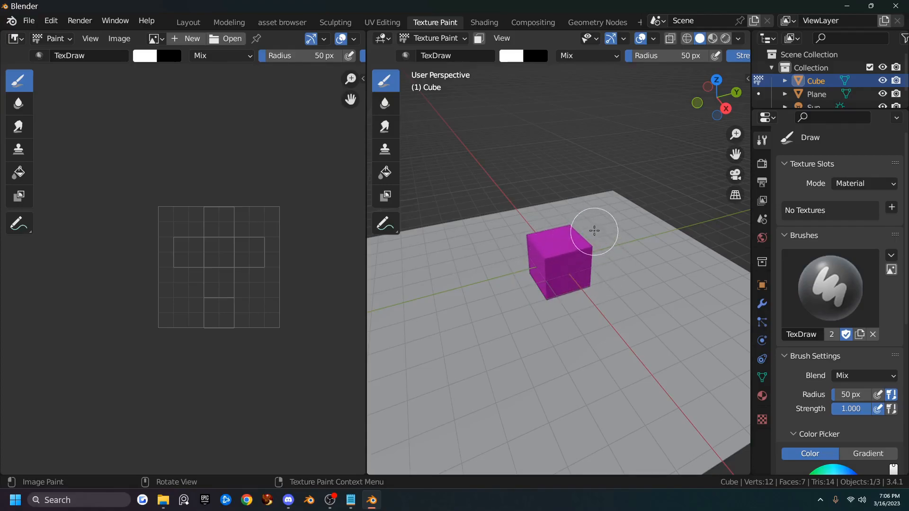
click(654, 40)
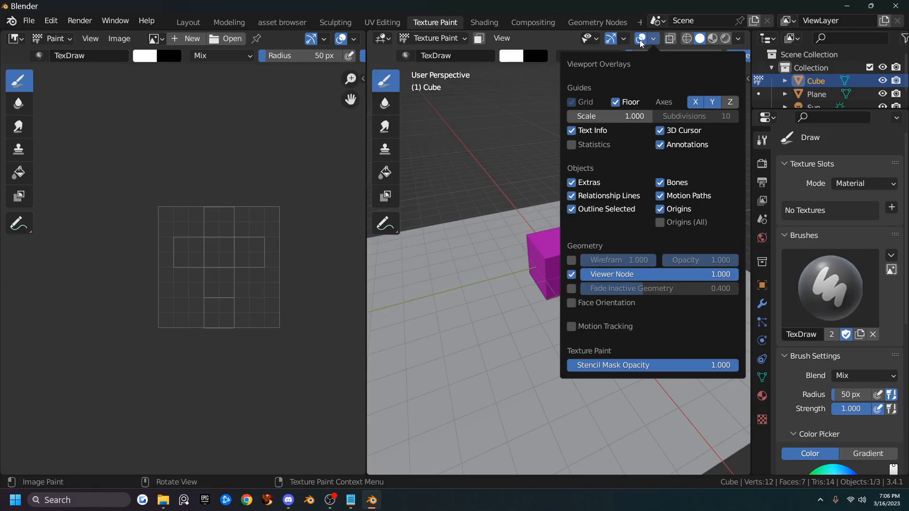
click(653, 40)
click(571, 303)
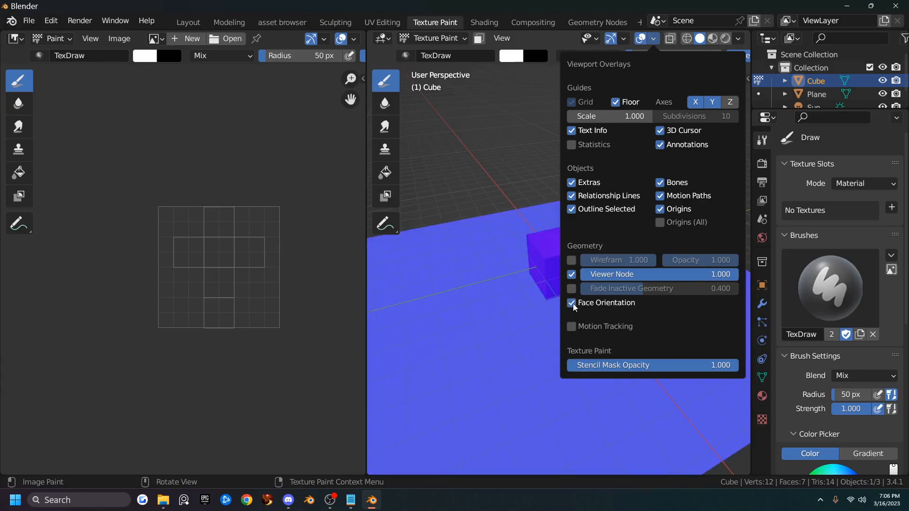
scroll(587, 255, up, 3)
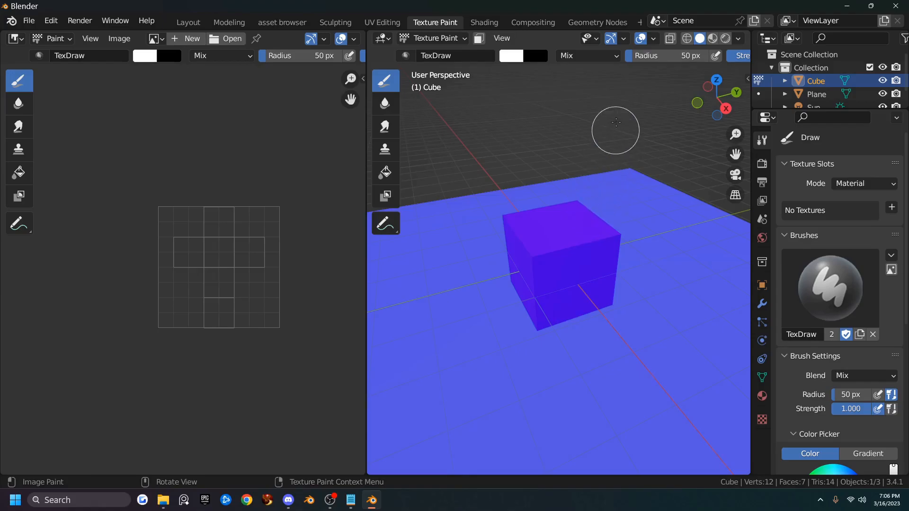
click(654, 40)
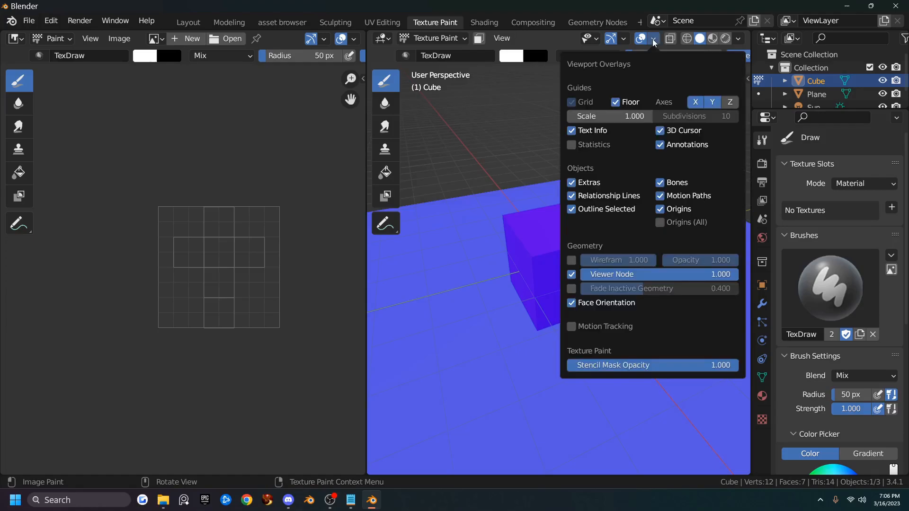
click(572, 303)
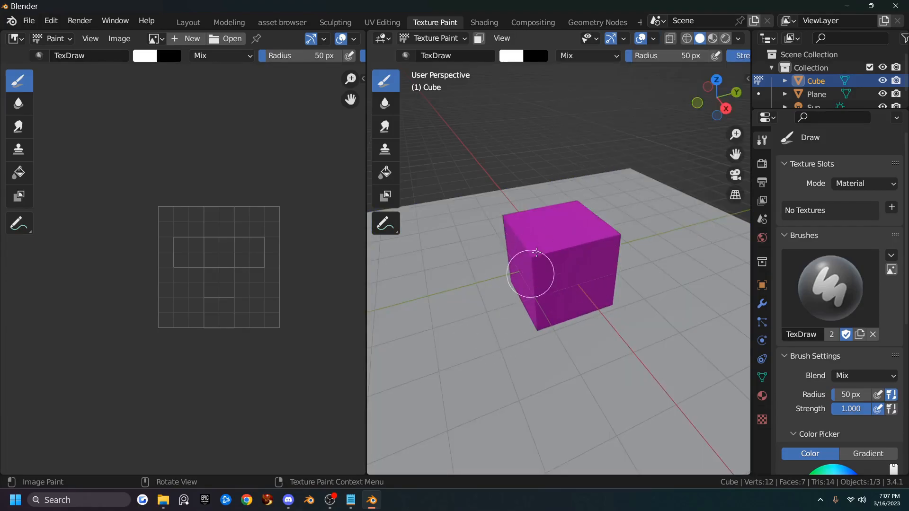
Create a white 1024 × 1024 px image named TEXTURE PAINT for painting the cube
middle_drag(549, 315, 546, 295)
scroll(547, 294, up, 3)
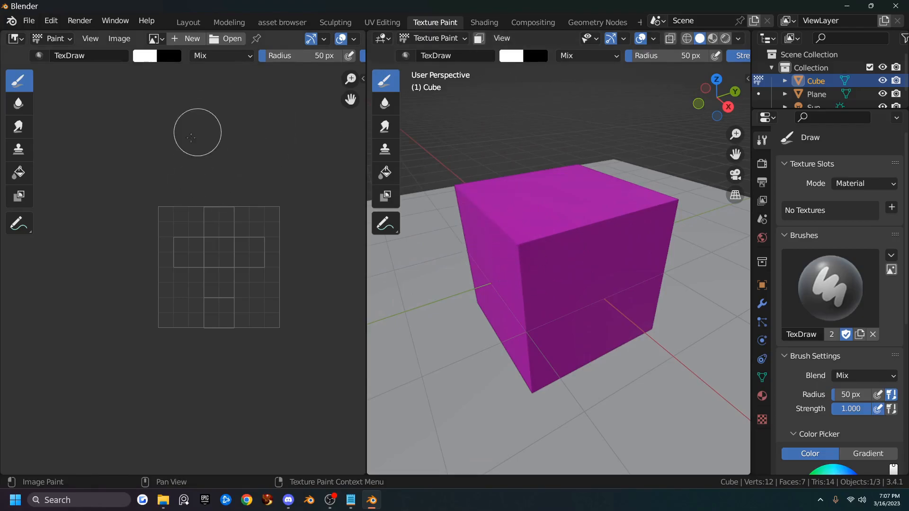
click(191, 42)
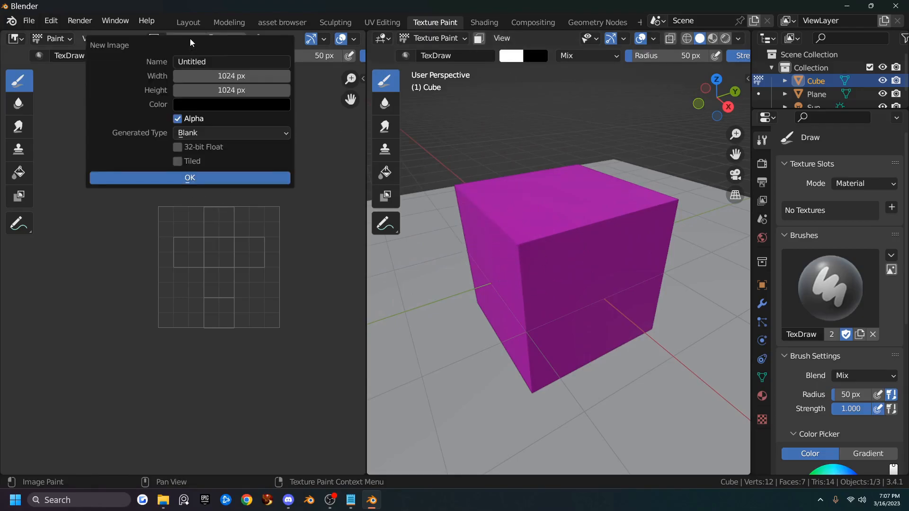
click(219, 60)
text(TEXTURE PAINT)
click(223, 105)
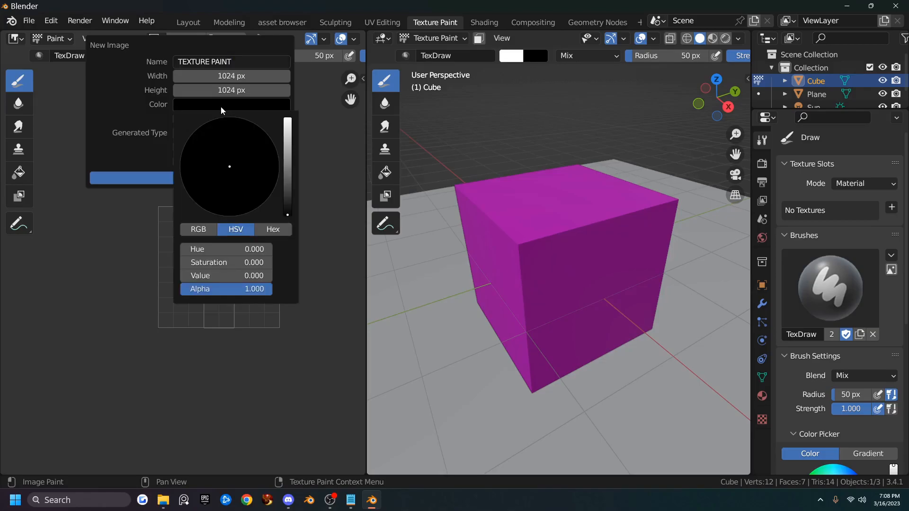
drag(288, 214, 287, 119)
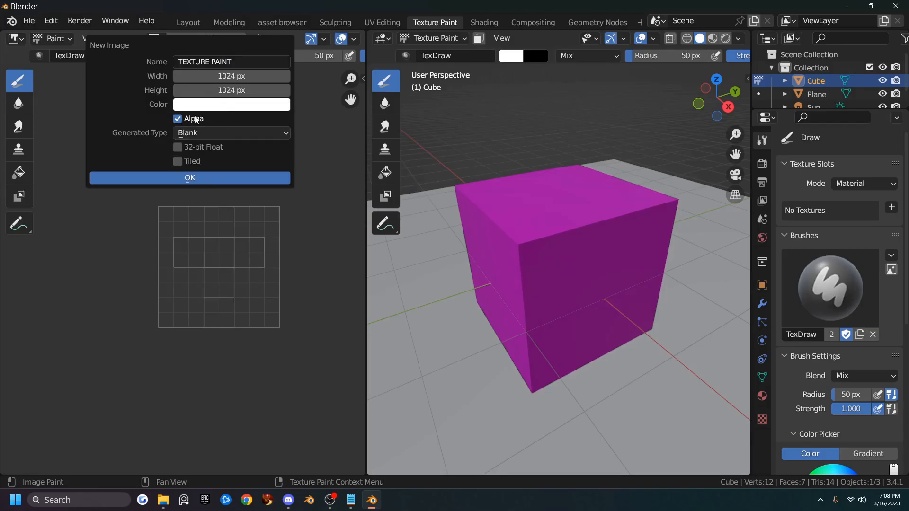
click(201, 179)
key(Home)
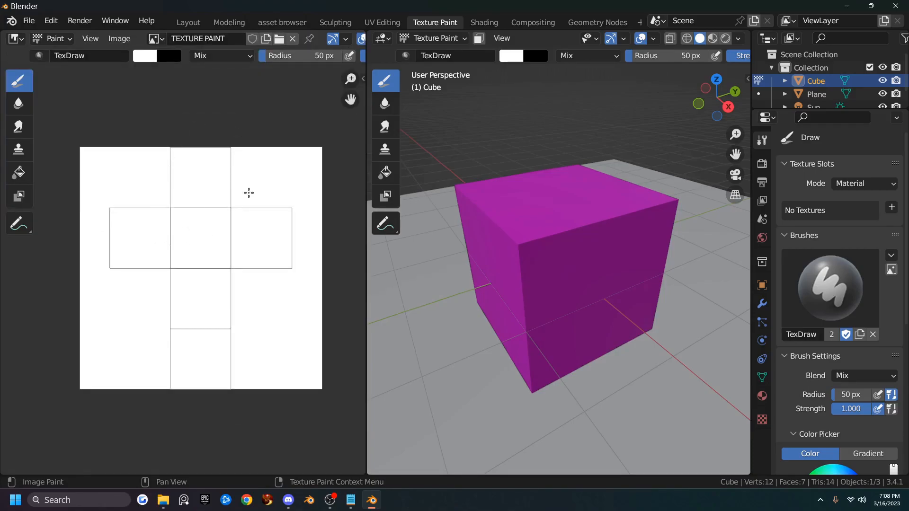
scroll(243, 197, down, 2)
scroll(241, 207, up, 1)
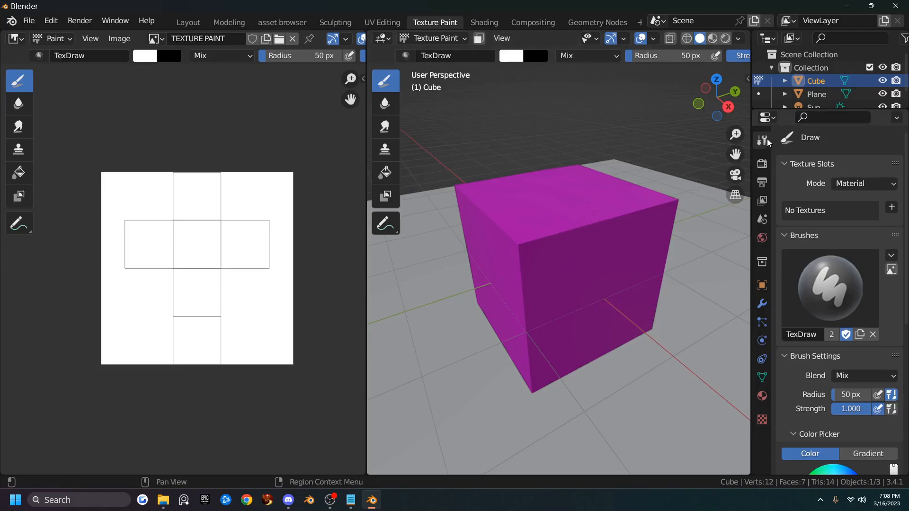
Set the texture slot mode to Single Image and assign the TEXTURE PAINT image to the cube
click(869, 186)
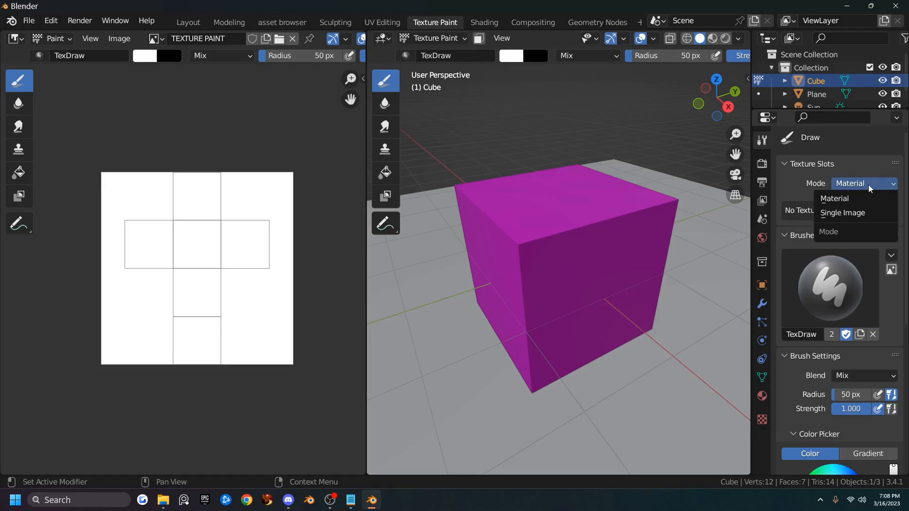
click(854, 214)
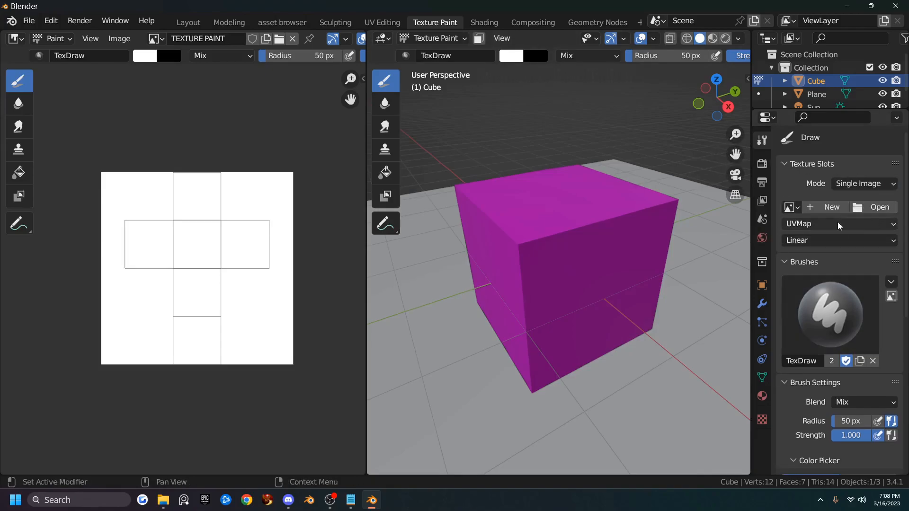
click(790, 209)
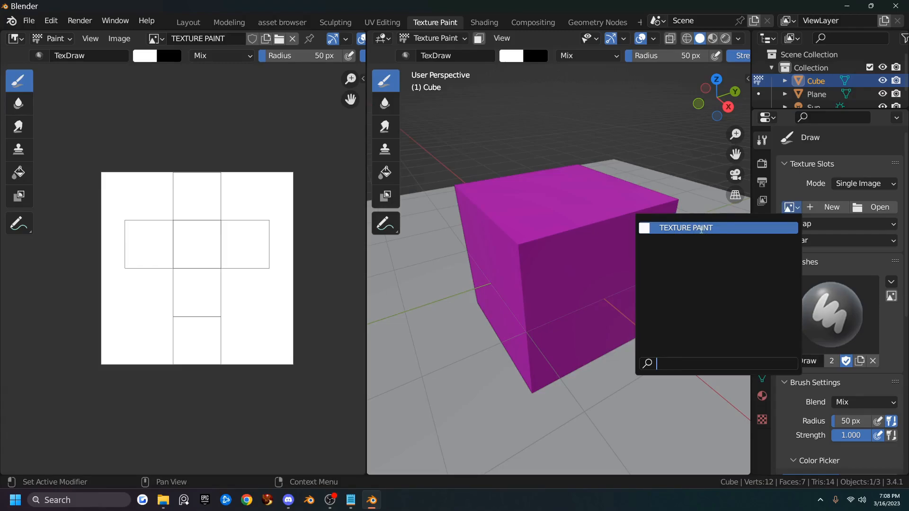
click(701, 230)
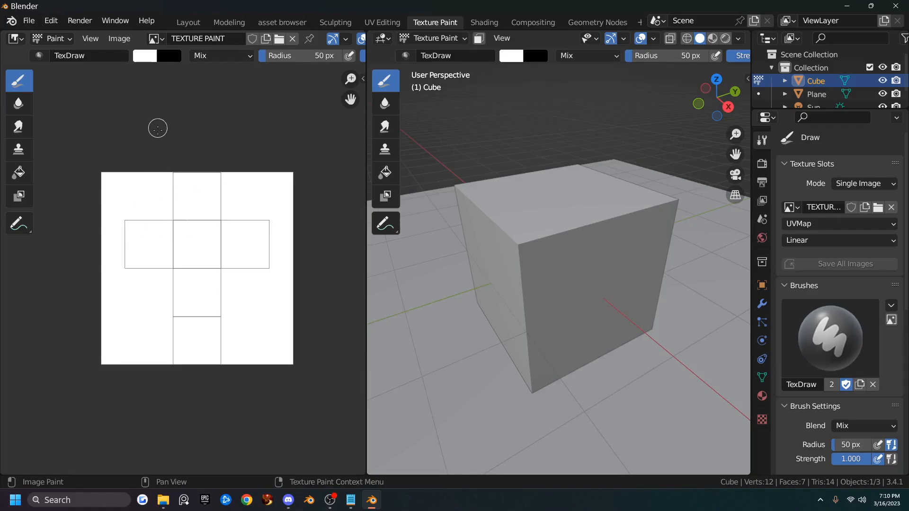
Save the blank image to the Desktop folder as TEXTURE PAINT.png, a PNG in RGBA with 8-bit color depth
click(115, 40)
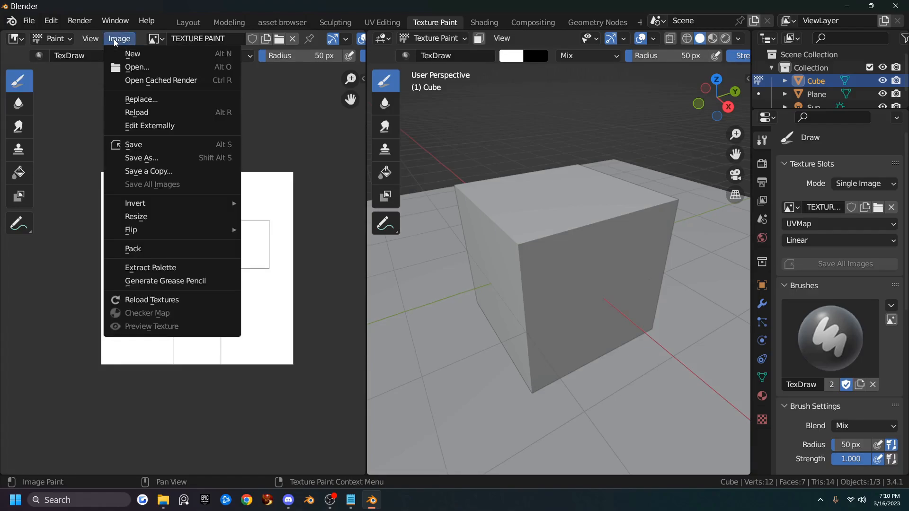
click(146, 159)
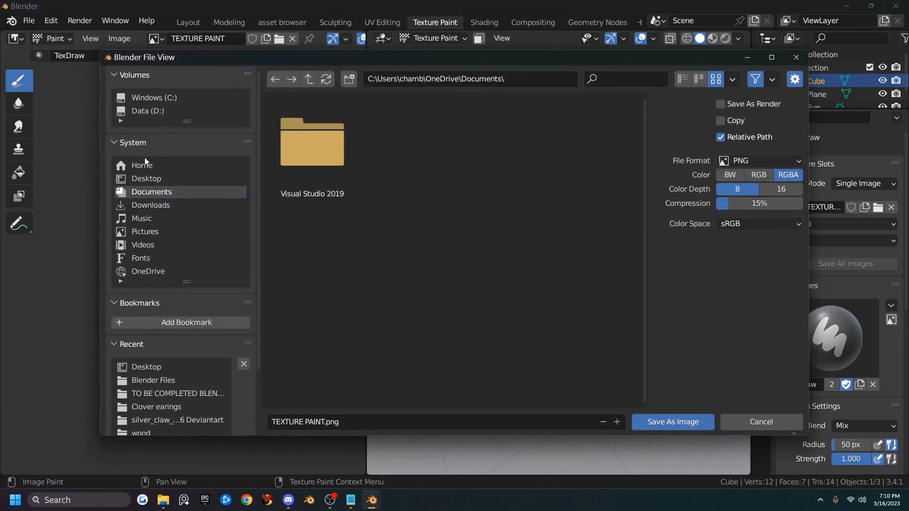
click(143, 180)
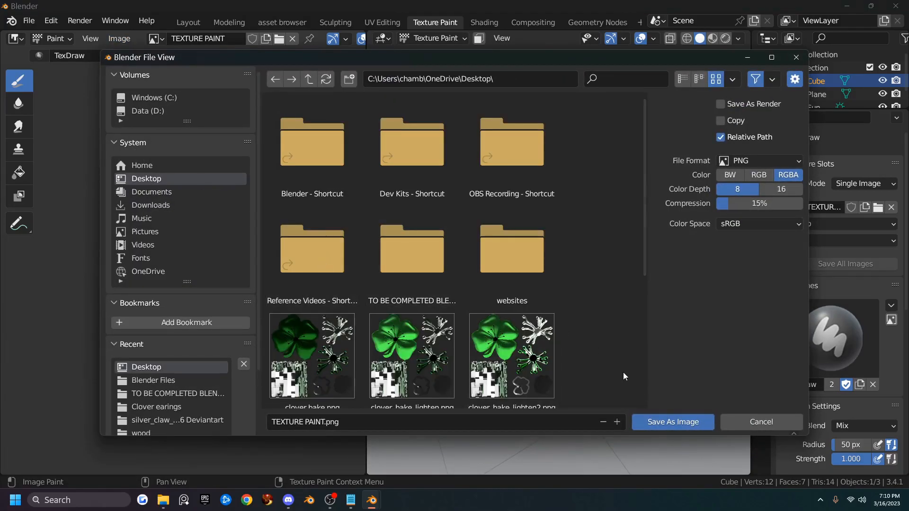
click(674, 421)
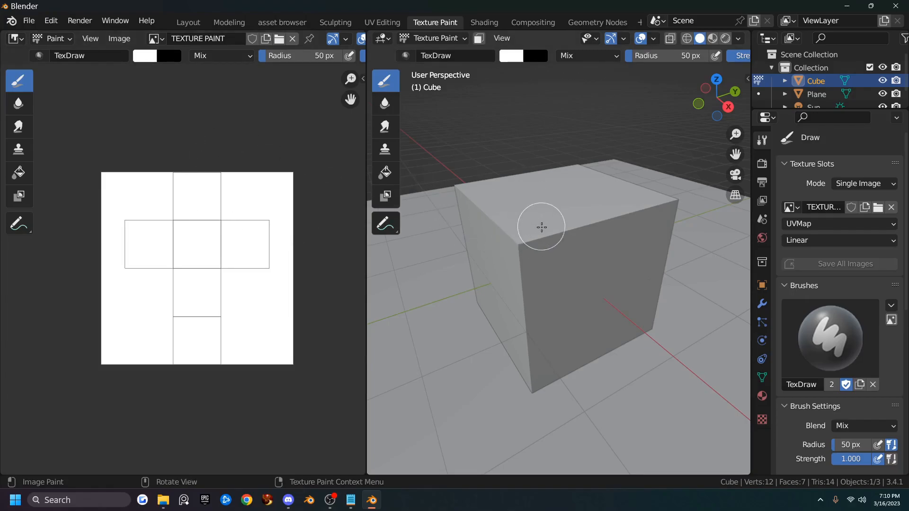
Change the brush color from white to a bright green and paint a curved stroke around the cube's near upper corner
click(533, 257)
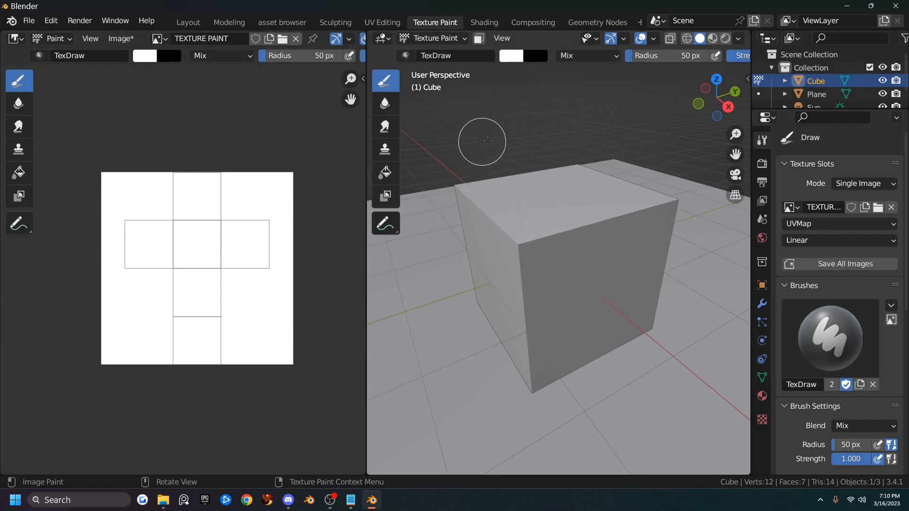
click(515, 59)
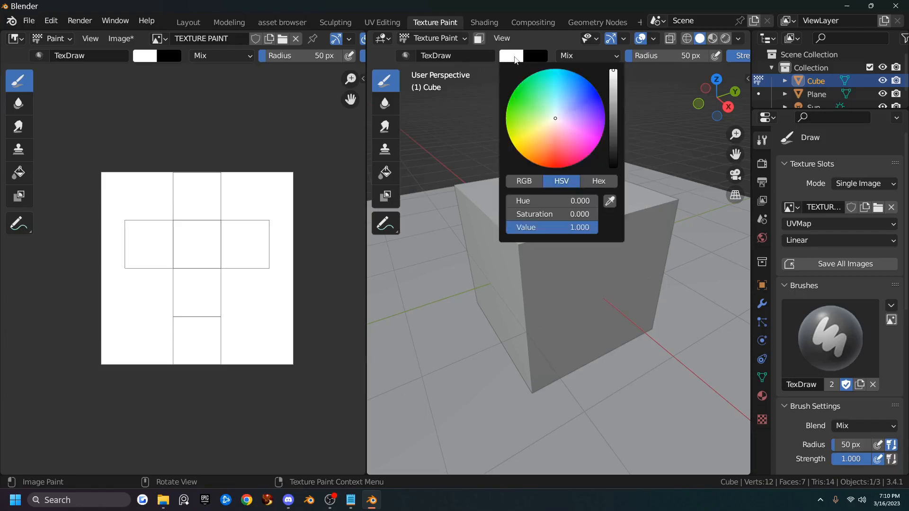
click(531, 104)
drag(506, 211, 528, 245)
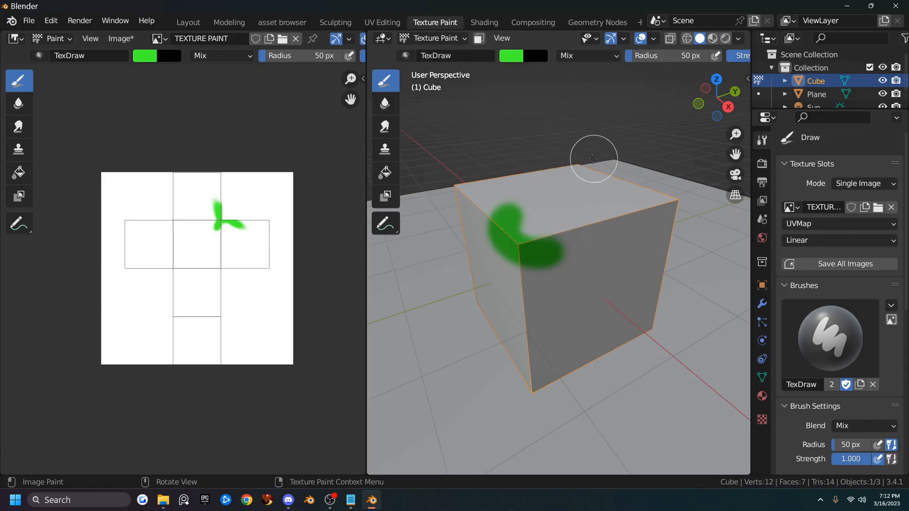
Switch the Wireframe overlay off and on again, and inspect the green stroke on the cube from slightly different angles
click(654, 42)
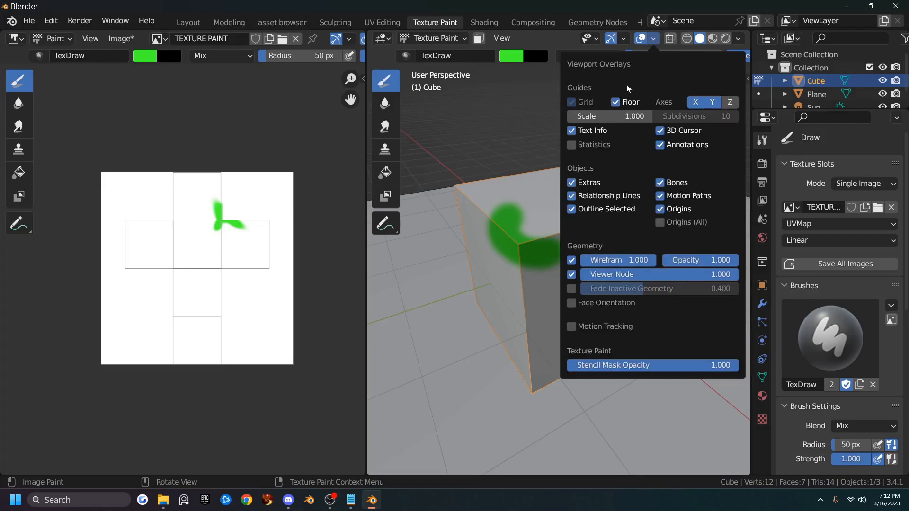
double_click(572, 261)
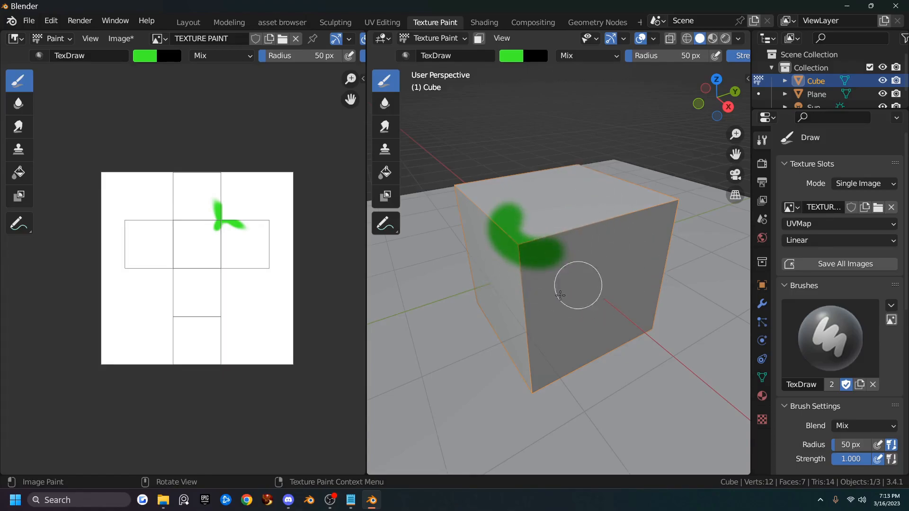
scroll(616, 201, up, 2)
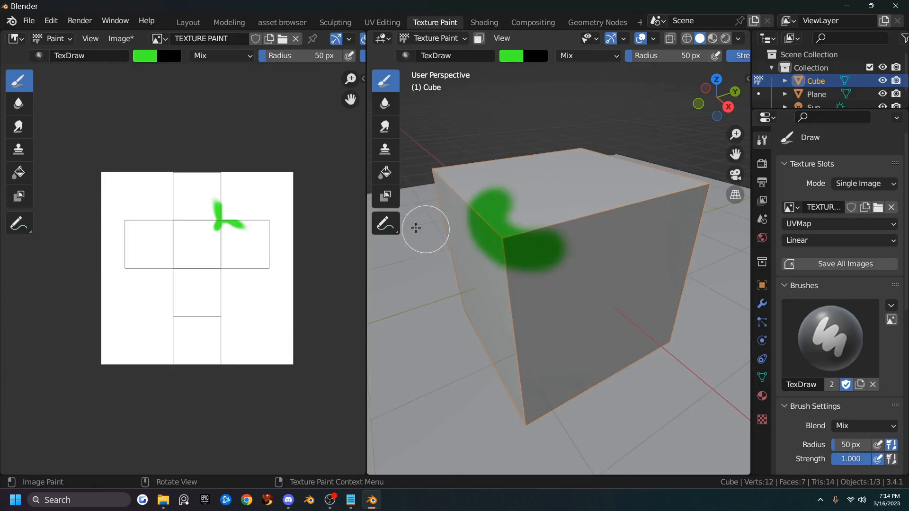
mouse_move(524, 260)
middle_down()
mouse_move(526, 225)
mouse_move(515, 238)
middle_up()
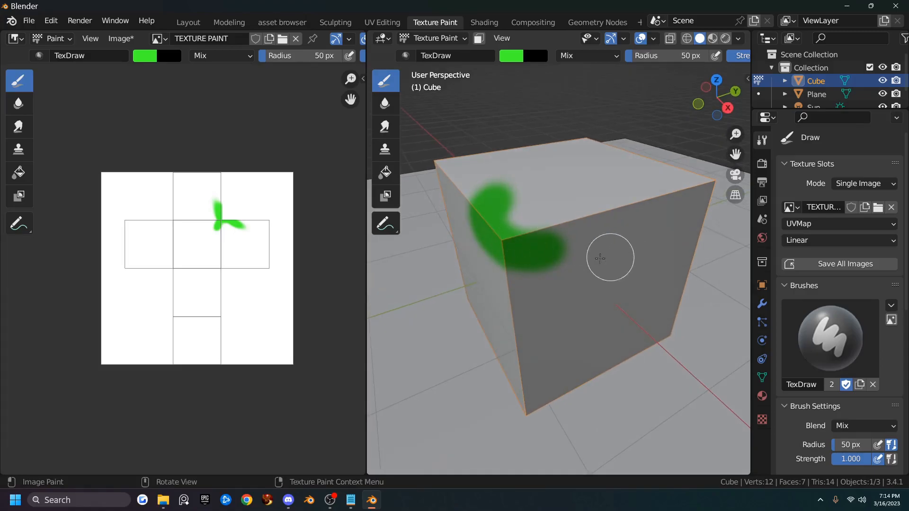
middle_drag(528, 278, 515, 198)
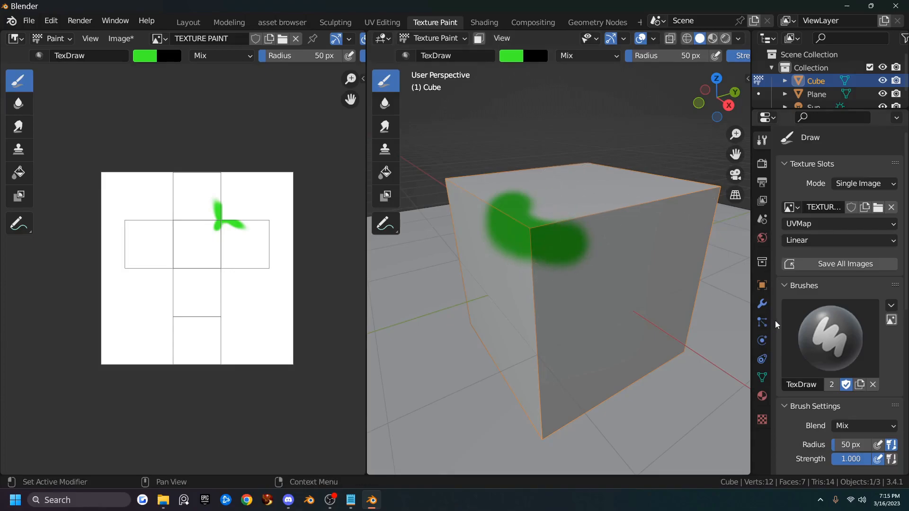
Create a new color palette in the Draw brush settings
click(786, 286)
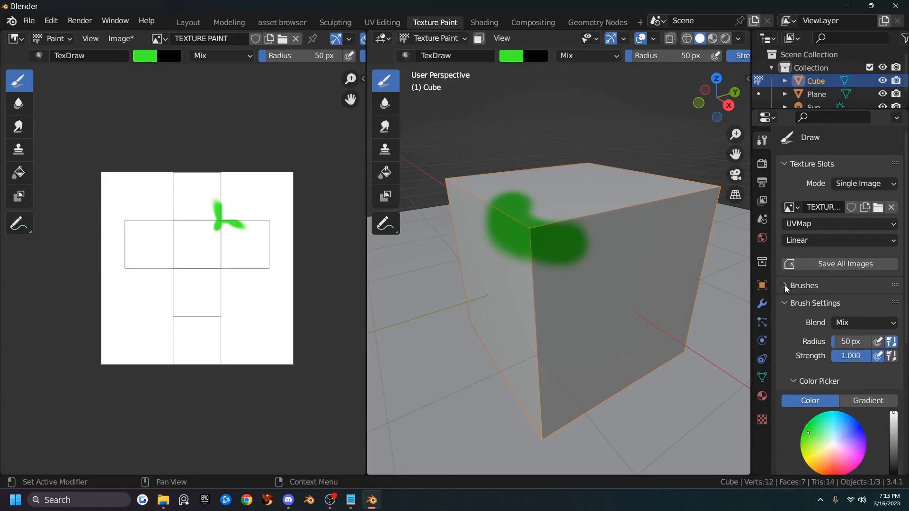
scroll(786, 282, down, 5)
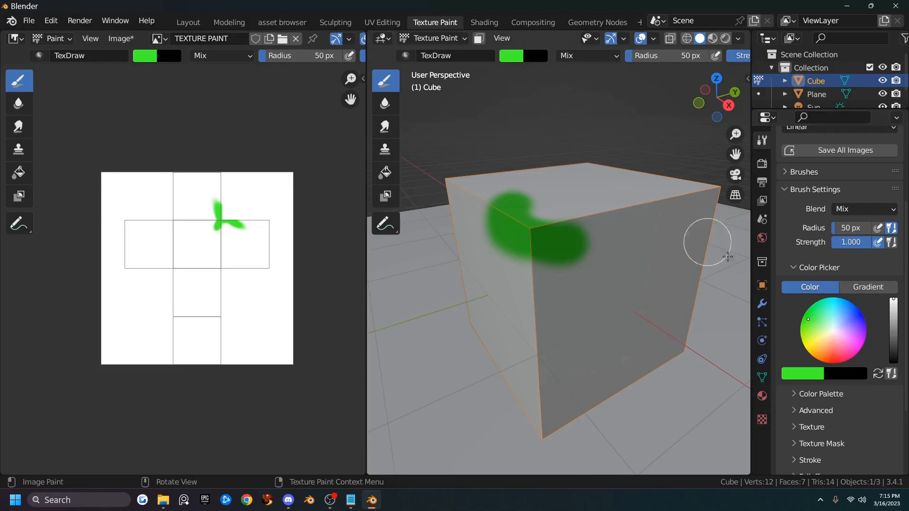
scroll(839, 339, down, 1)
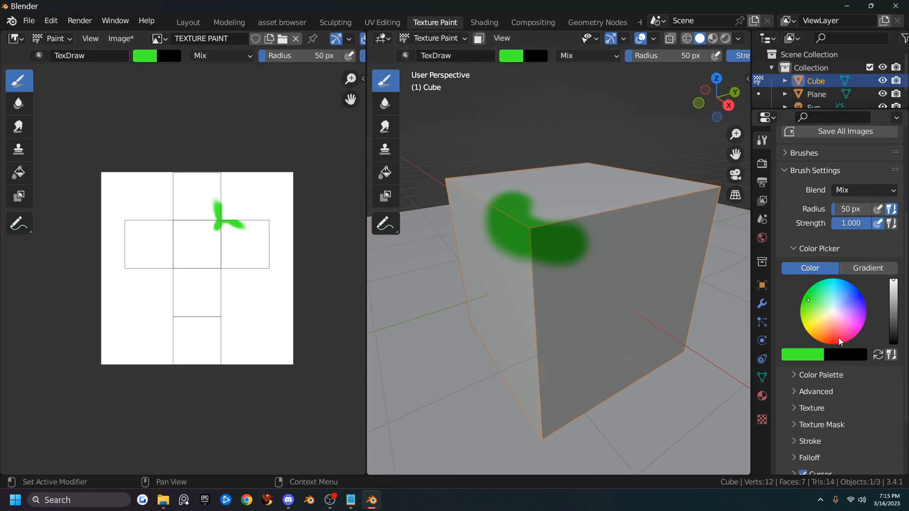
click(793, 375)
scroll(800, 374, down, 1)
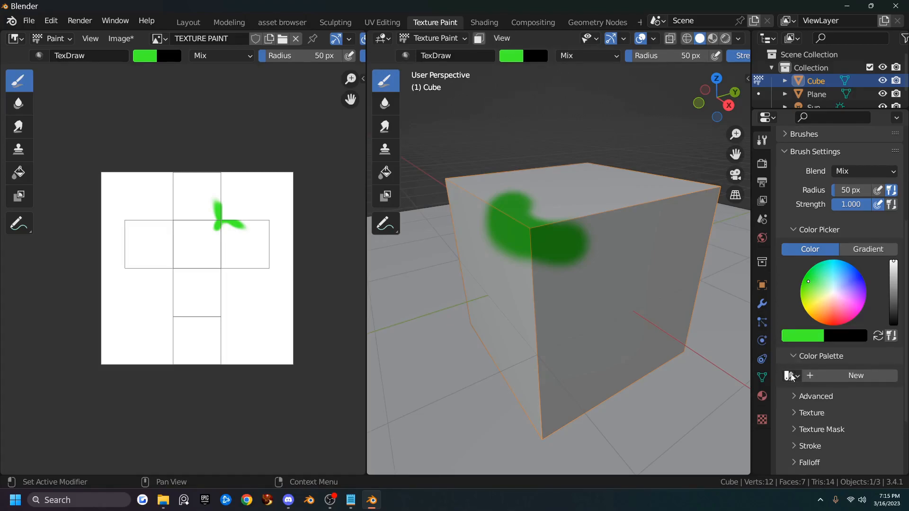
click(857, 376)
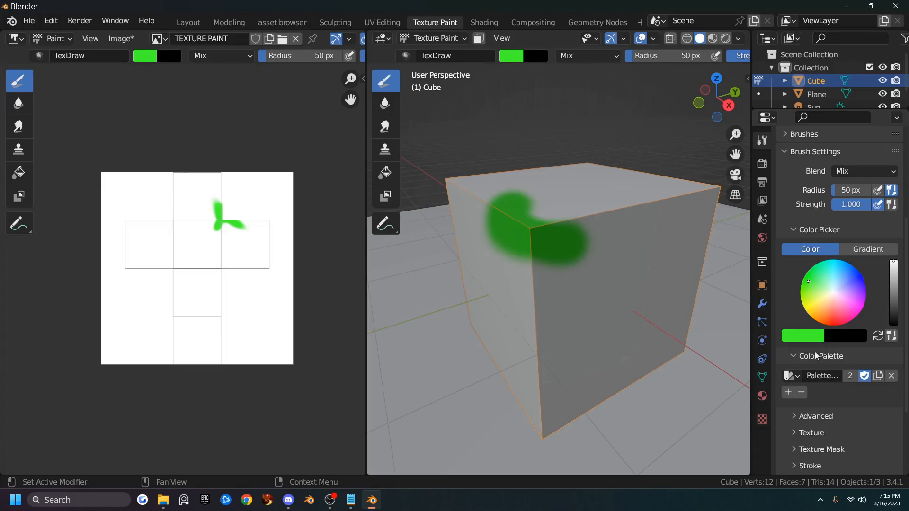
Sample white from the unpainted area of the texture image as brush color and add it to the palette
click(805, 339)
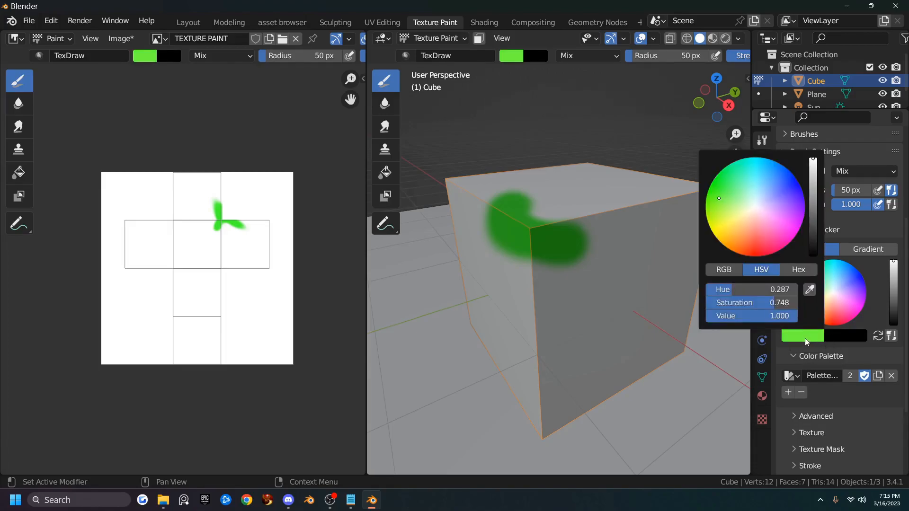
click(809, 290)
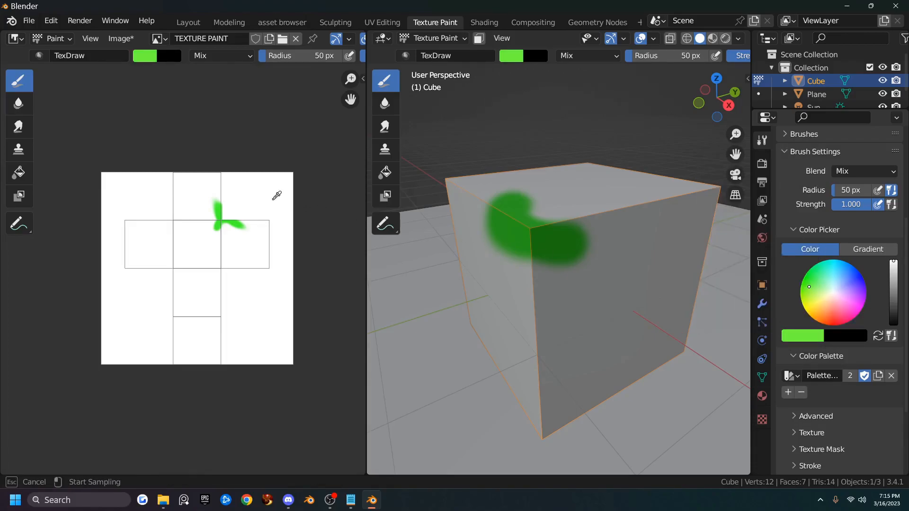
click(252, 186)
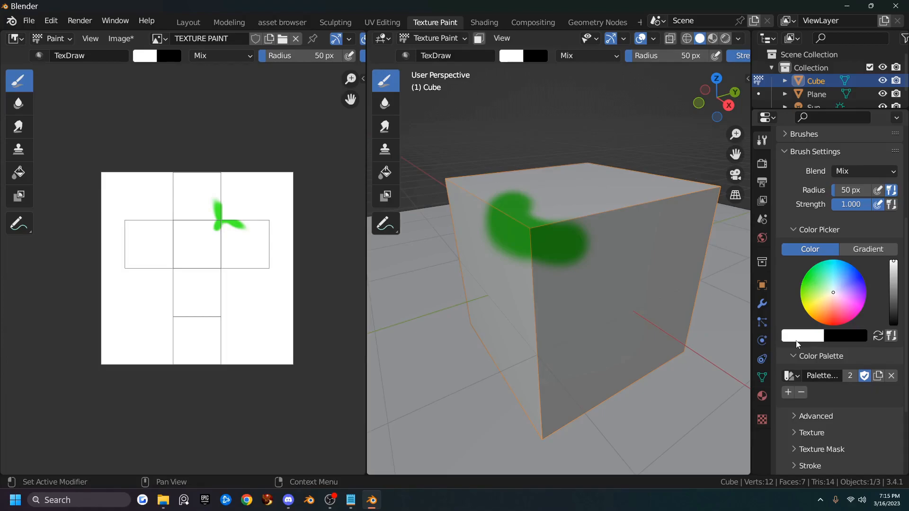
click(788, 393)
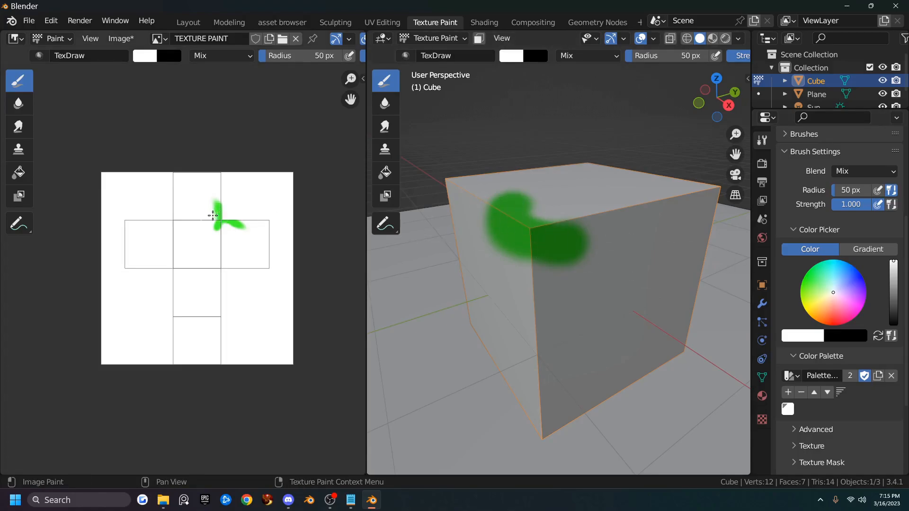
Add three more colors to the palette: the green sampled from the painted stroke, a blue and a pink
click(799, 337)
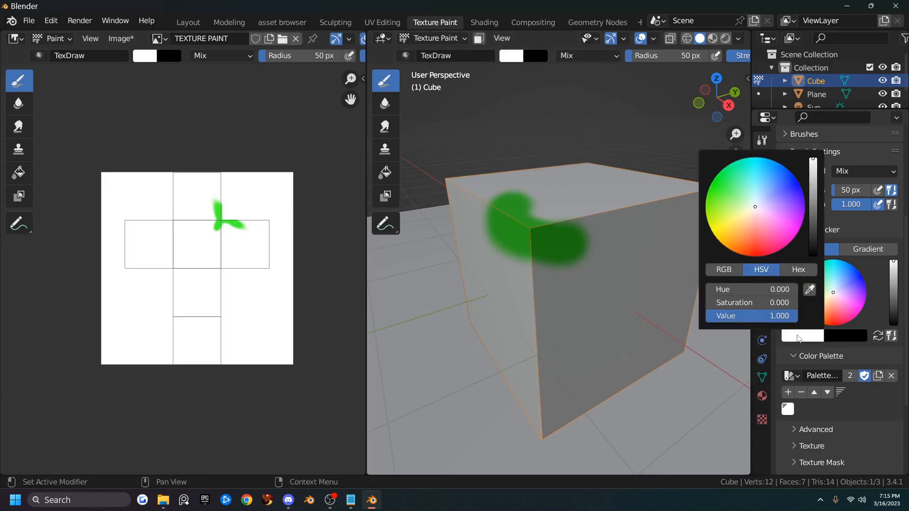
click(809, 290)
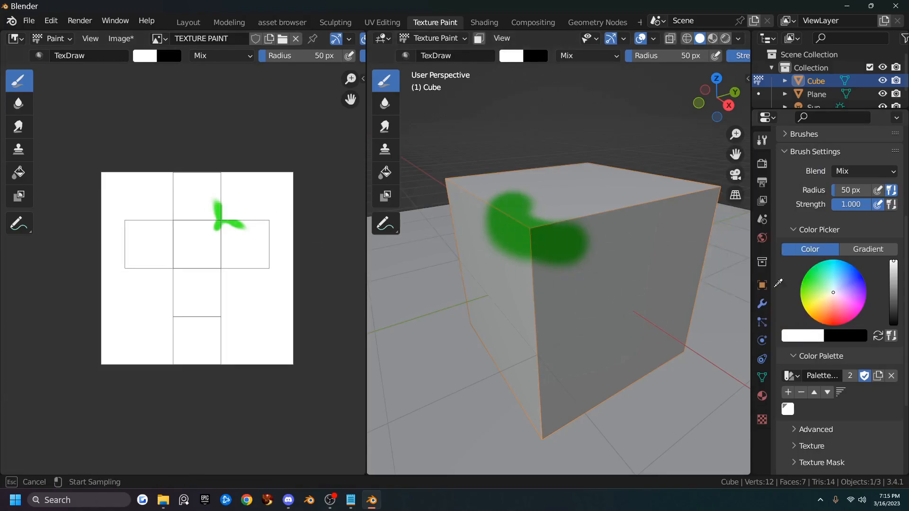
click(219, 212)
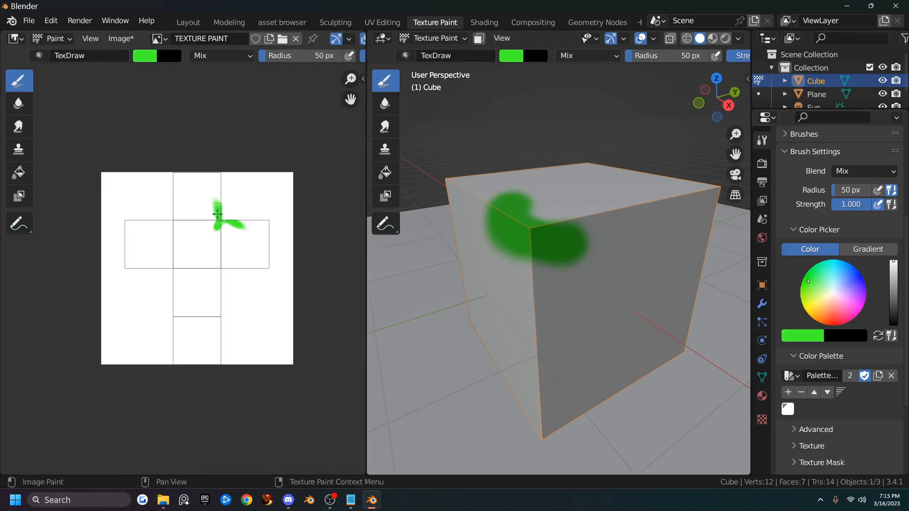
drag(812, 284, 858, 280)
click(788, 393)
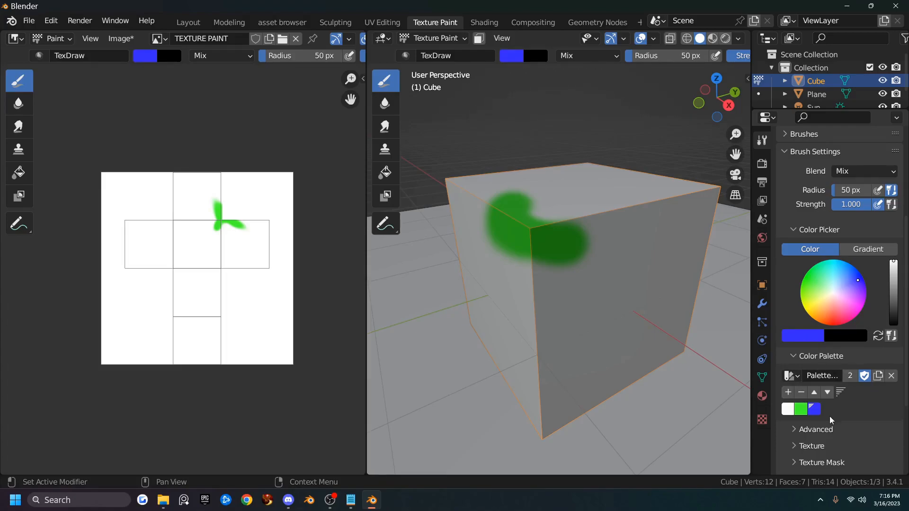
drag(858, 283, 853, 310)
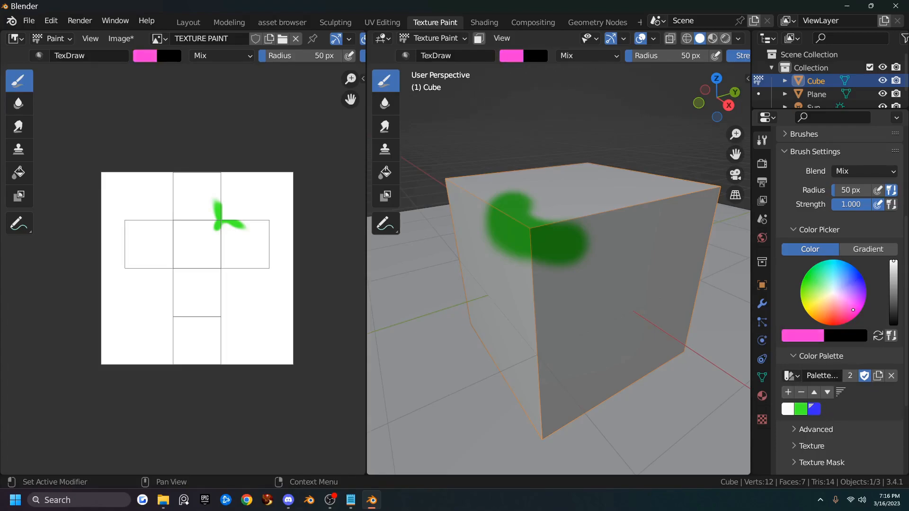
click(788, 392)
Cover the green stroke with the palette's white, and paint a blue stroke across the cube's top and front faces with the palette's blue
click(788, 410)
mouse_move(462, 185)
mouse_down()
mouse_move(560, 229)
mouse_move(555, 261)
mouse_up()
click(814, 410)
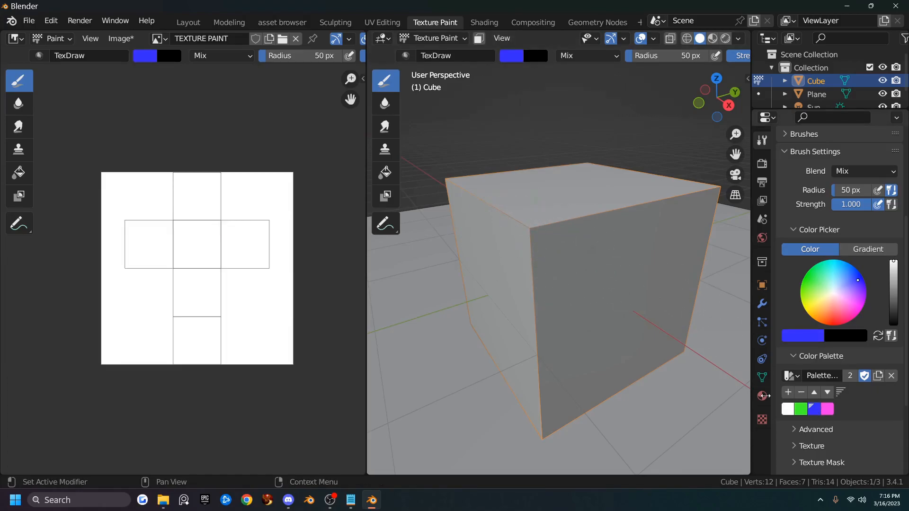
click(538, 191)
mouse_move(538, 192)
mouse_down()
mouse_move(578, 211)
mouse_move(621, 265)
mouse_up()
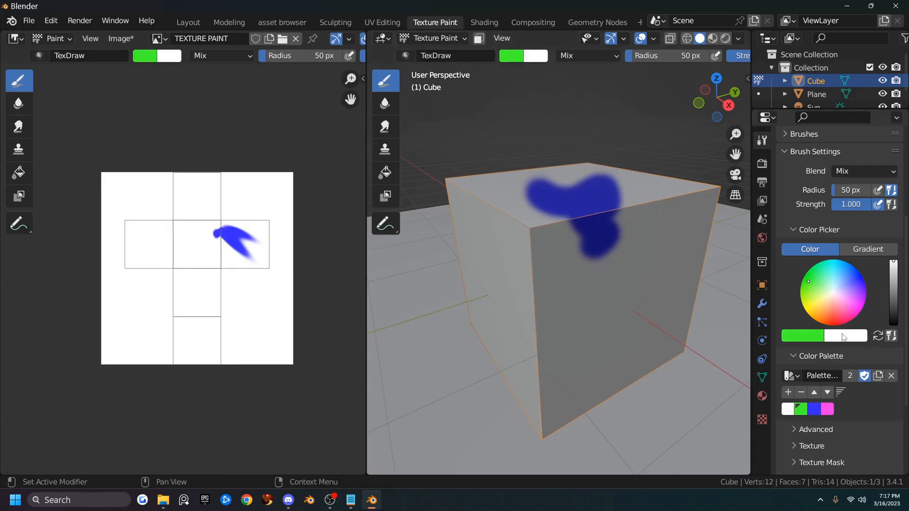
Try black as the secondary brush color, replace it with the palette's white, and paint over the blue stroke with that secondary color
click(843, 337)
click(856, 255)
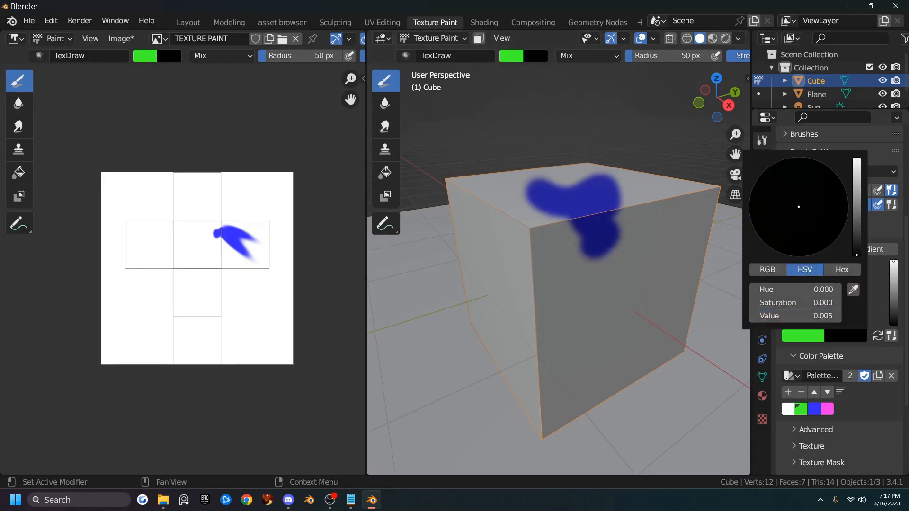
click(842, 336)
click(852, 290)
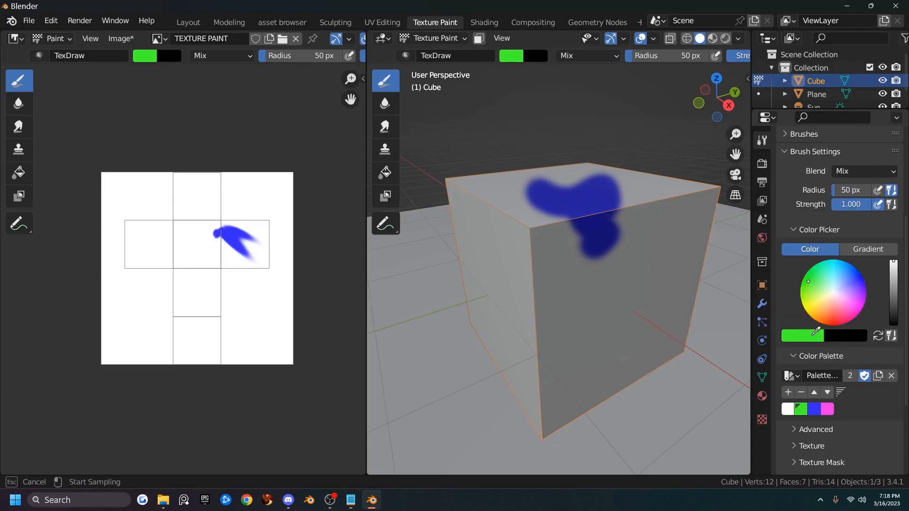
click(788, 408)
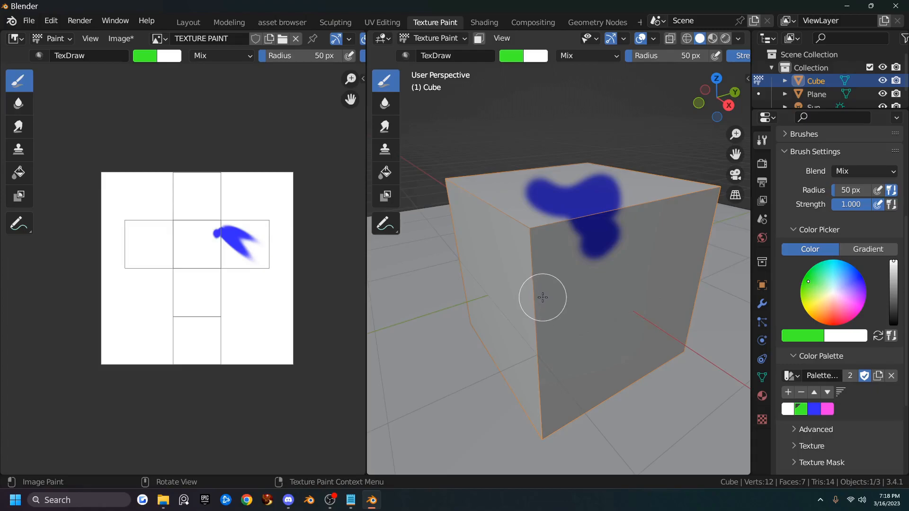
mouse_move(544, 284)
ctrl+mouse_down()
mouse_move(632, 237)
mouse_move(586, 235)
mouse_move(585, 223)
mouse_move(608, 207)
mouse_move(590, 183)
mouse_move(525, 201)
mouse_move(565, 219)
ctrl+mouse_up()
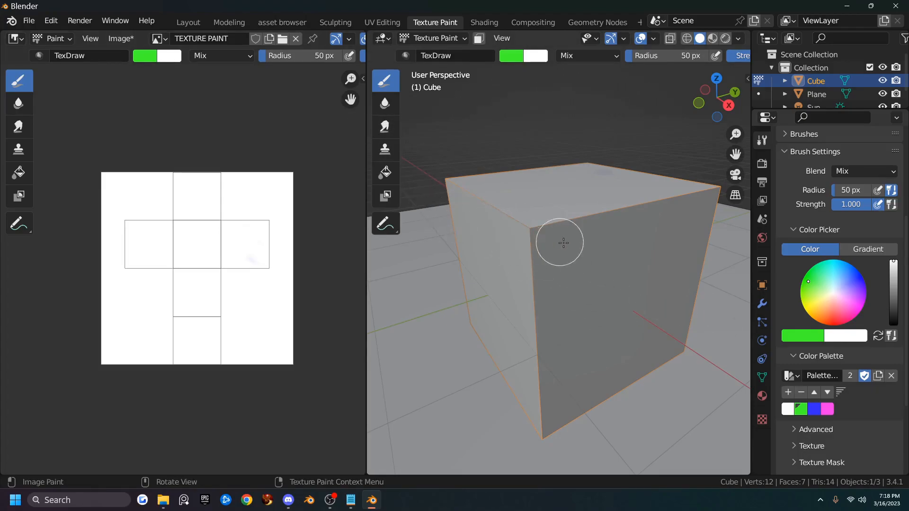
Set the secondary brush color to blue by sampling the palette's blue swatch
click(842, 337)
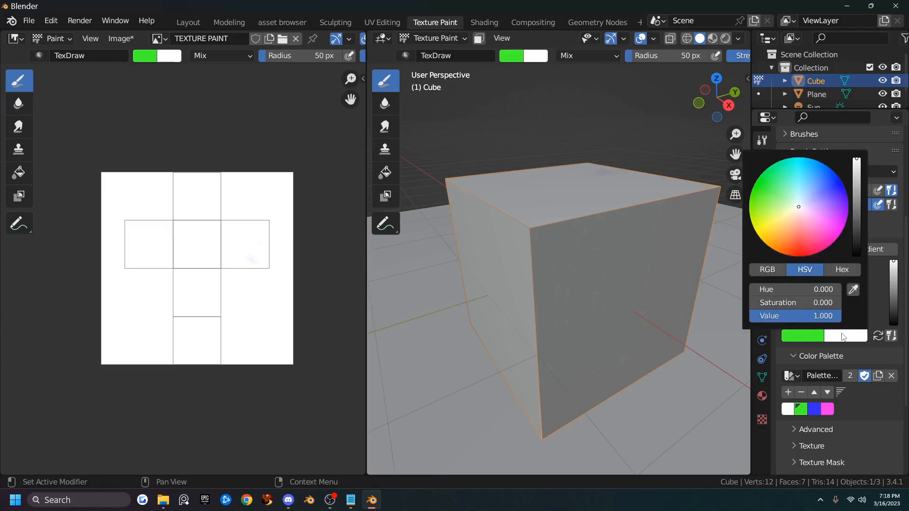
click(854, 290)
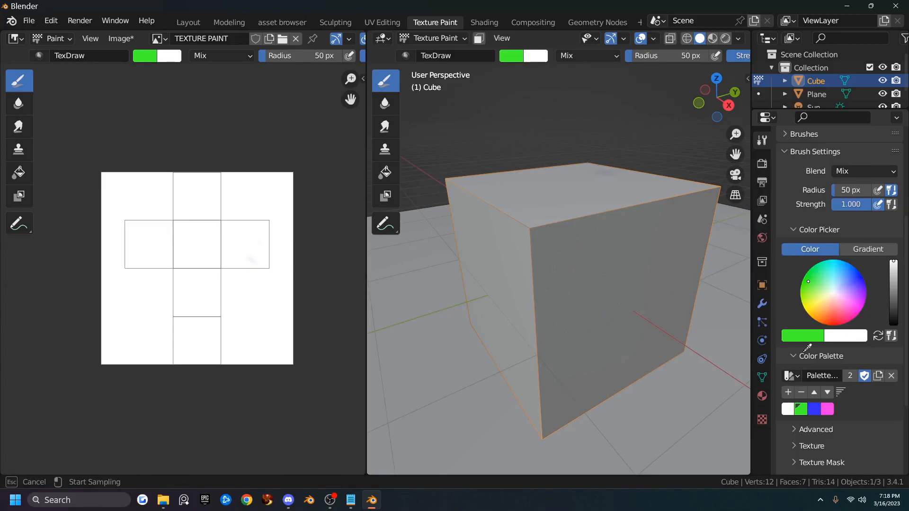
click(818, 410)
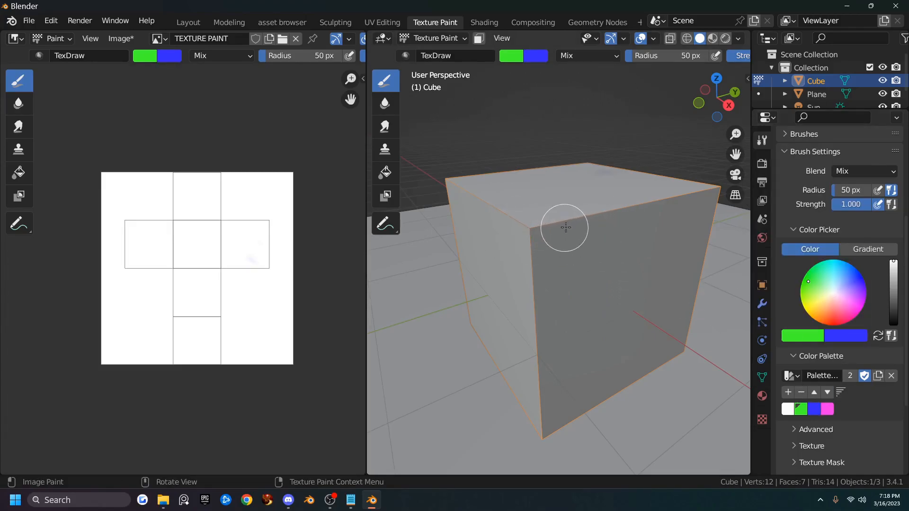
Paint alternating strokes across the cube's top and front faces with the green primary color and the blue secondary color
drag(564, 229, 619, 237)
ctrl+drag(558, 208, 620, 264)
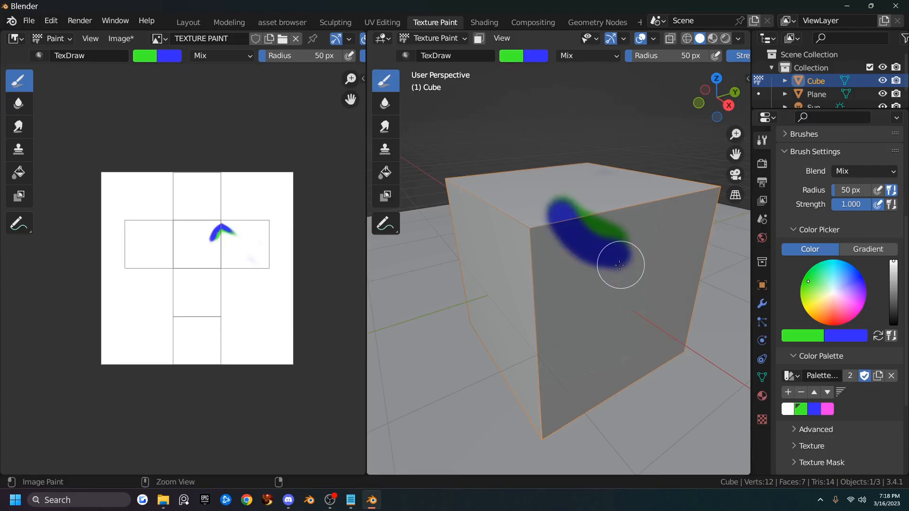
drag(543, 230, 592, 262)
mouse_move(525, 255)
ctrl+mouse_down()
mouse_move(552, 264)
mouse_move(584, 293)
ctrl+mouse_up()
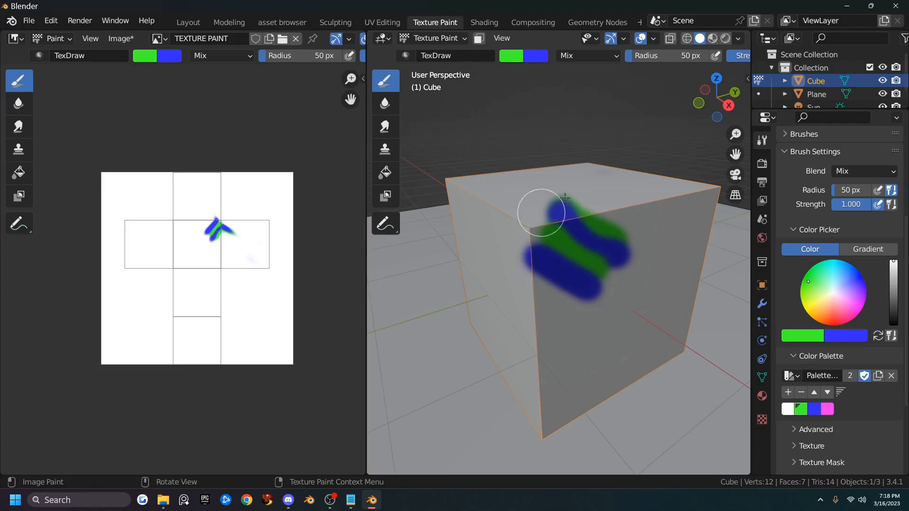
Sample the palette's white swatch as the secondary brush color and cover the green and blue strokes with it
click(842, 338)
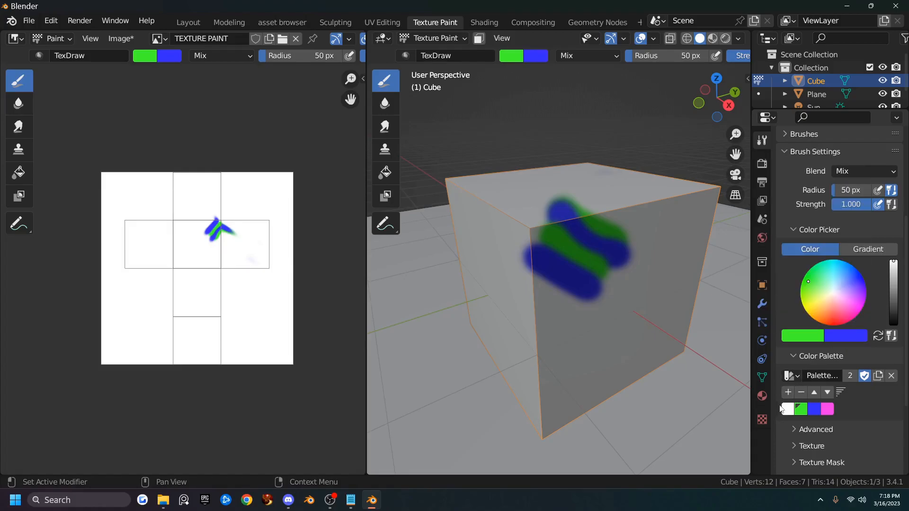
click(847, 337)
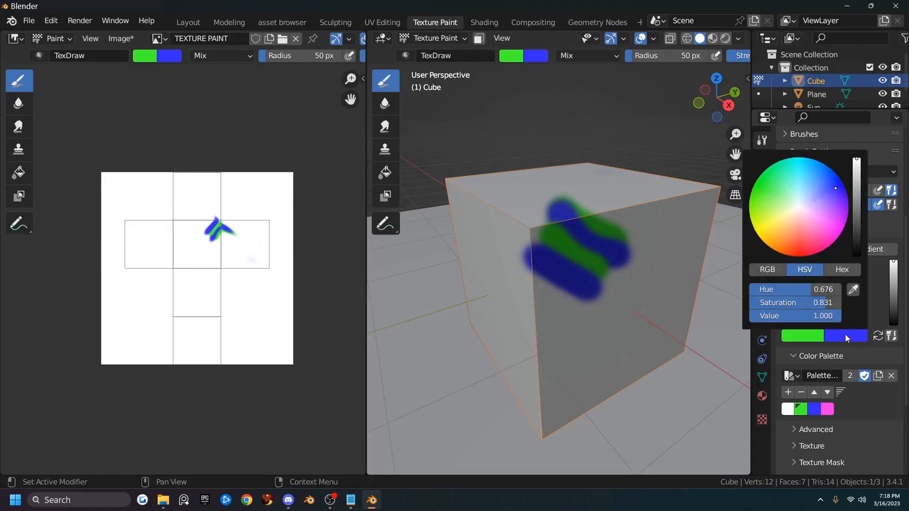
click(853, 290)
click(788, 408)
mouse_move(609, 314)
mouse_down()
mouse_move(623, 264)
mouse_move(534, 265)
mouse_move(585, 193)
mouse_up()
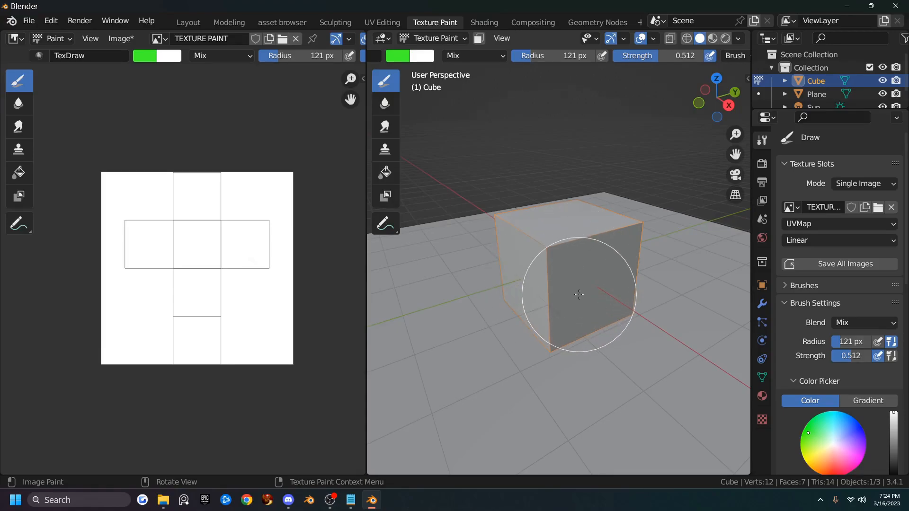
Try out a larger brush radius interactively, and raise the brush strength to 0.866
key(f)
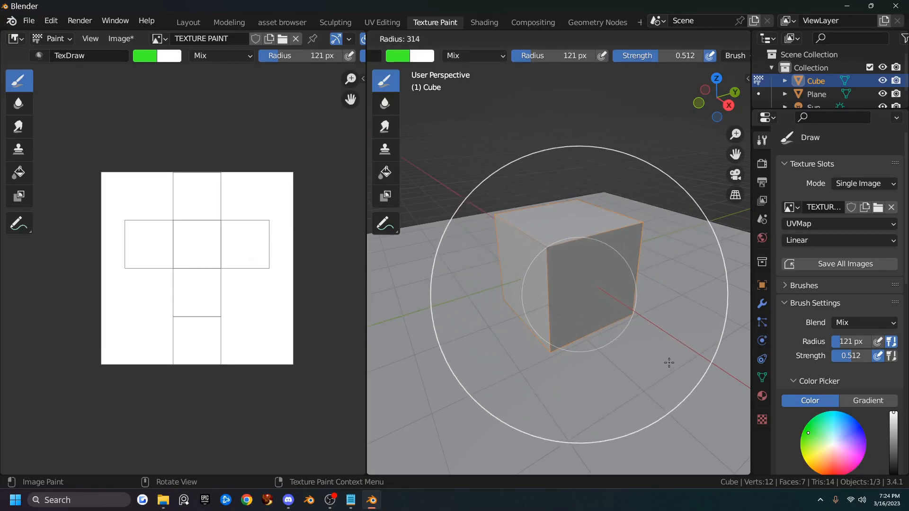
key(Escape)
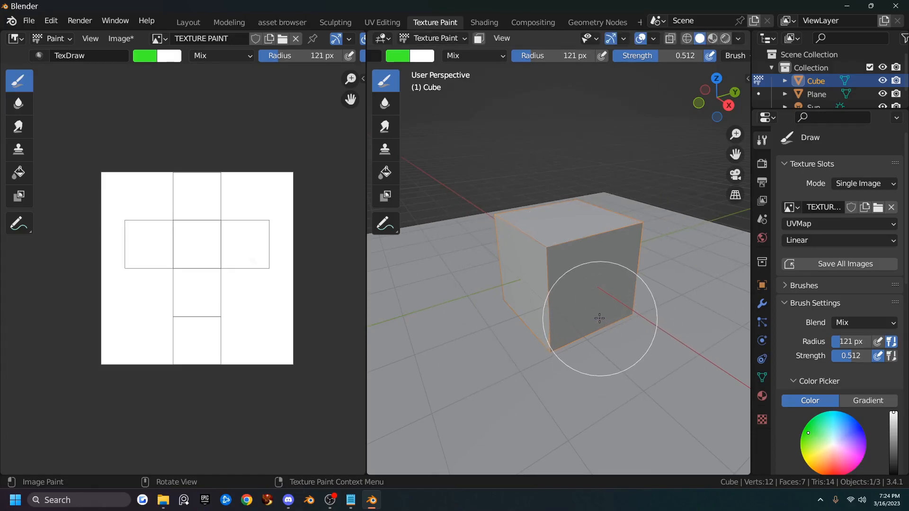
key(shift+f)
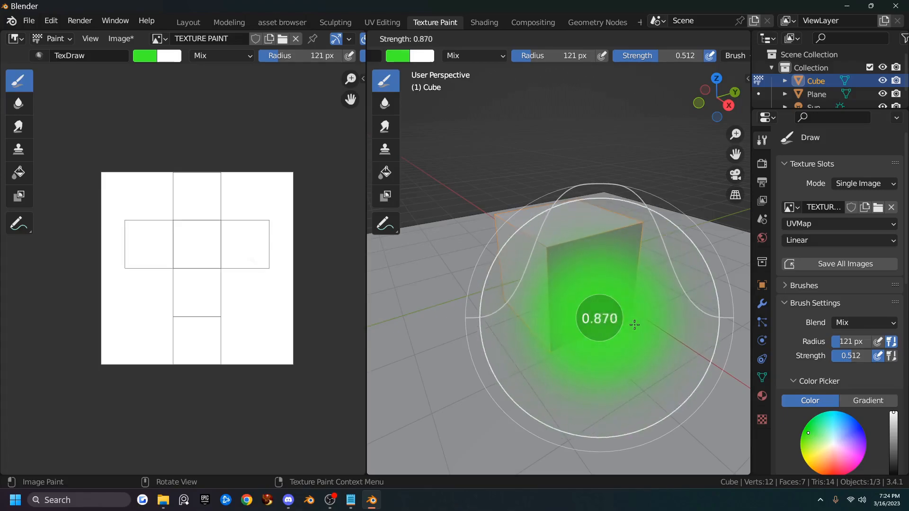
click(638, 343)
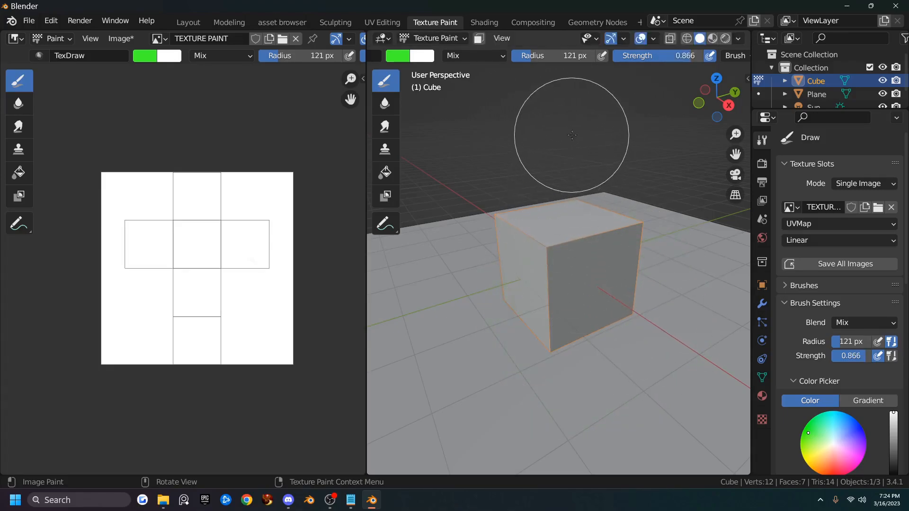
Set the Draw brush's radius to 343 px and its strength to 0.462
drag(536, 58, 611, 61)
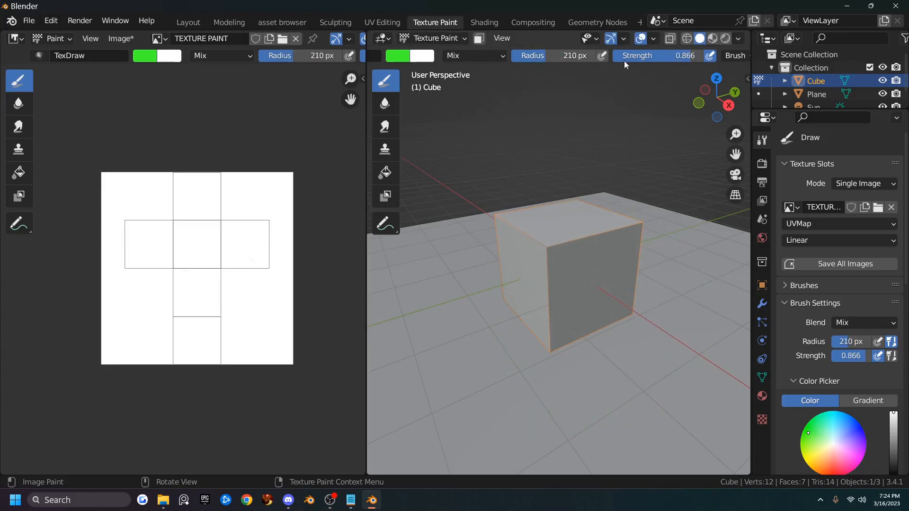
drag(684, 56, 663, 57)
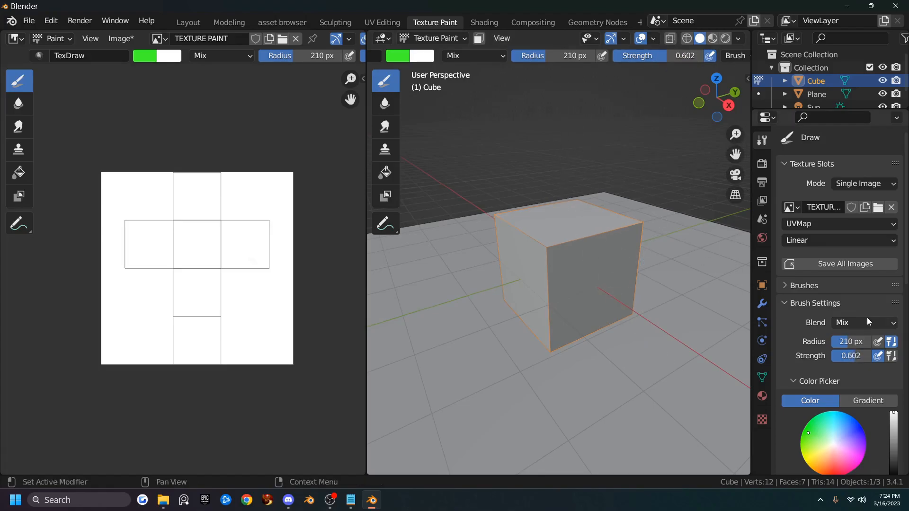
mouse_move(849, 341)
mouse_down()
mouse_move(873, 342)
mouse_move(859, 361)
mouse_move(843, 355)
mouse_up()
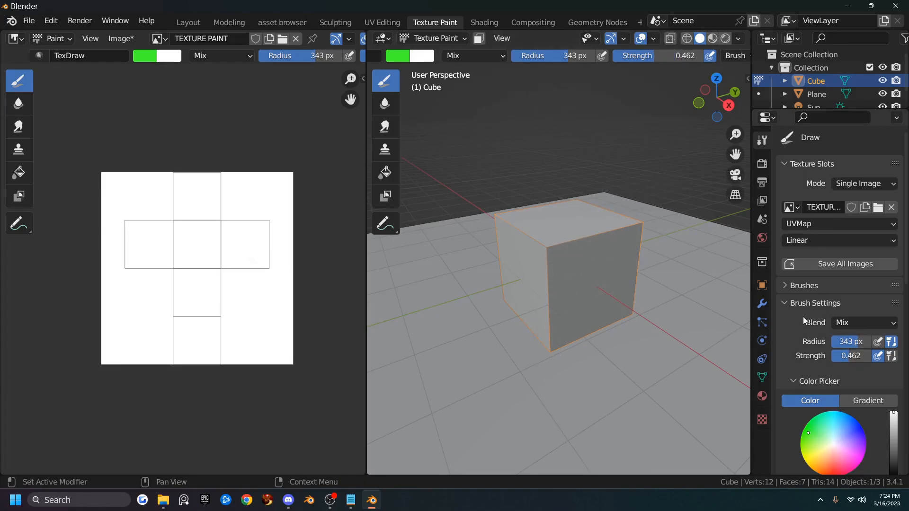
Examine the brush's blend mode choices and the settings that follow them
scroll(812, 299, down, 1)
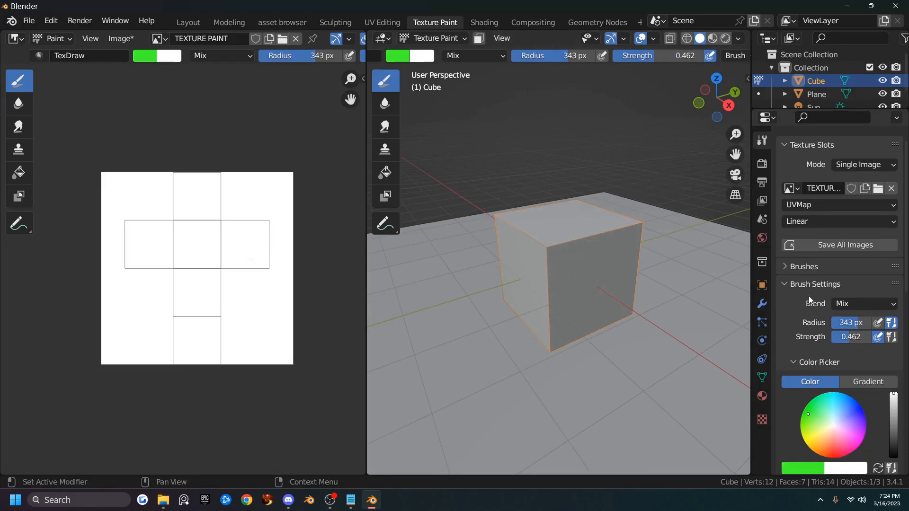
scroll(813, 304, down, 1)
click(864, 285)
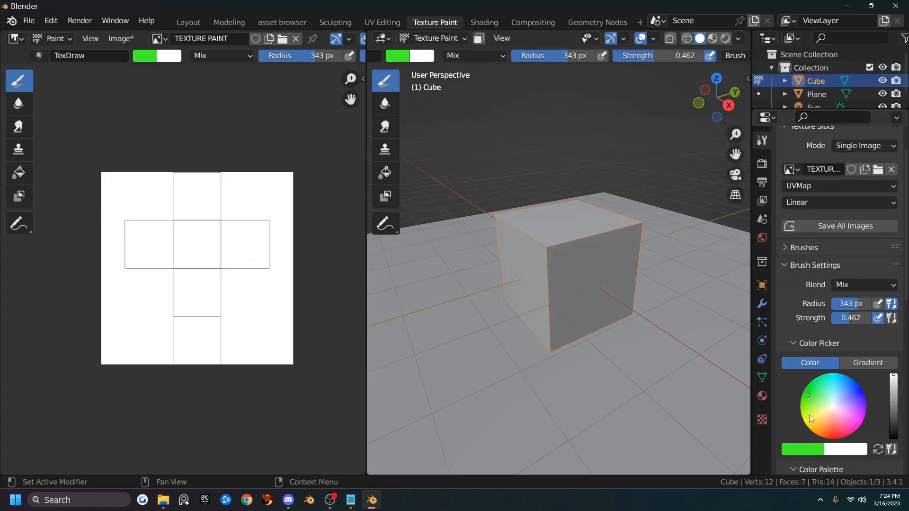
scroll(804, 310, down, 2)
scroll(801, 279, down, 2)
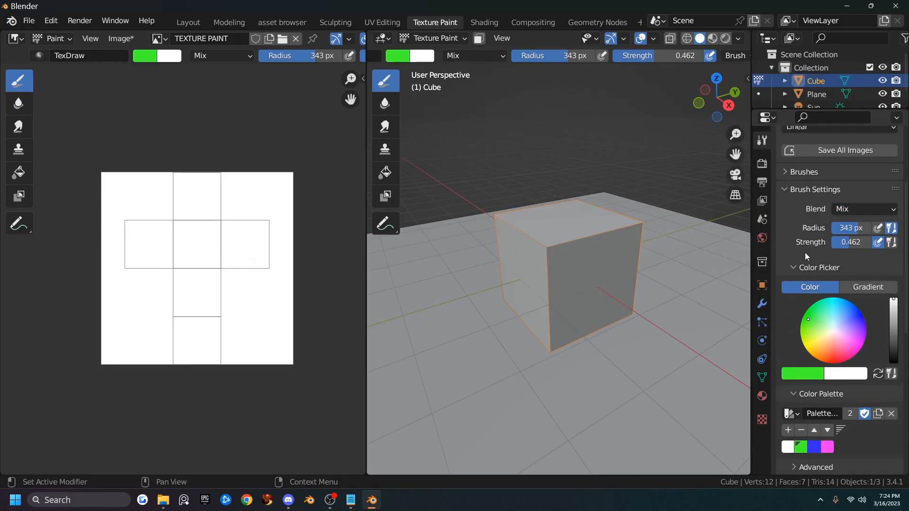
click(844, 209)
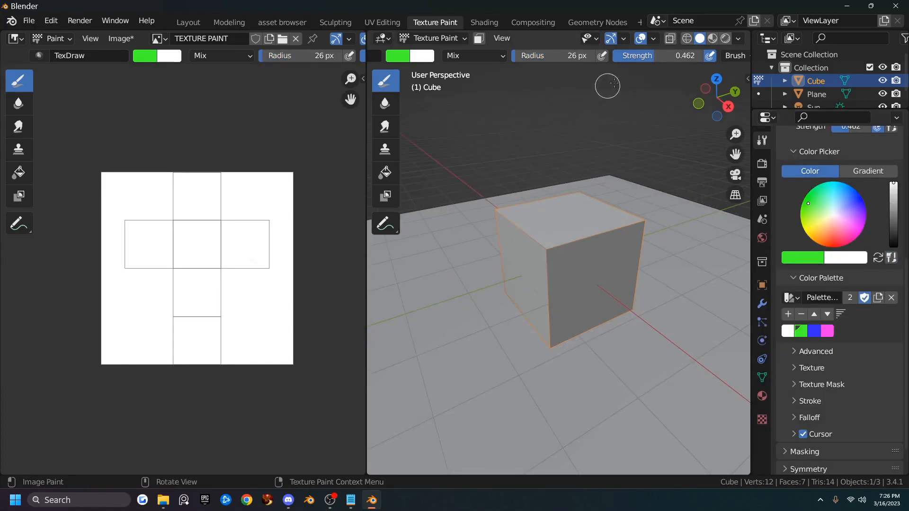
Look through the 3D viewport's brush options up to the X, Y and Z mirror settings
scroll(632, 59, down, 5)
scroll(629, 56, down, 5)
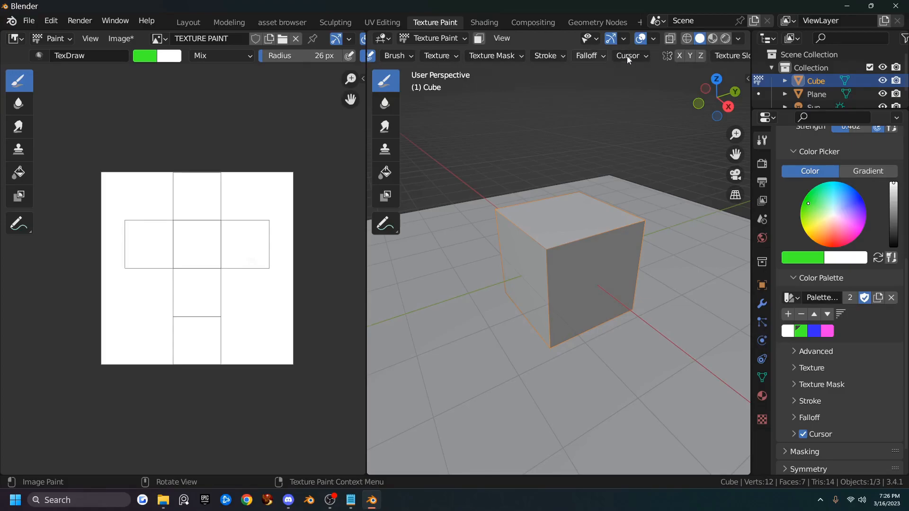
scroll(605, 58, down, 5)
scroll(605, 56, down, 3)
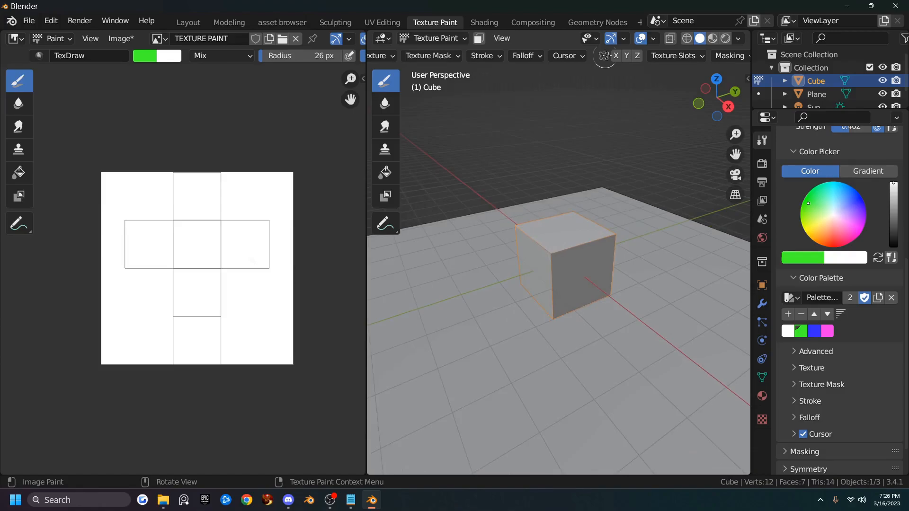
scroll(661, 56, down, 2)
click(579, 56)
click(588, 56)
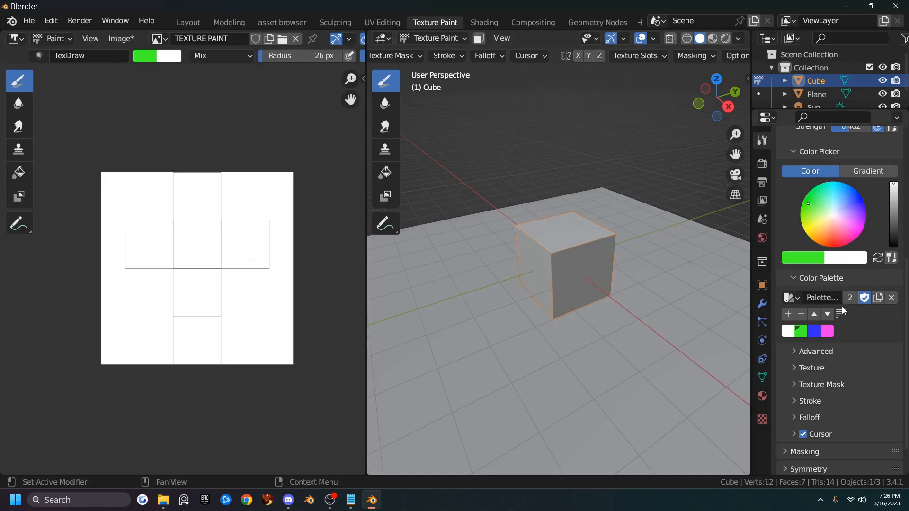
Enable mirror symmetry on X and Y, and paint a mirrored green pattern across the cube
scroll(786, 467, down, 2)
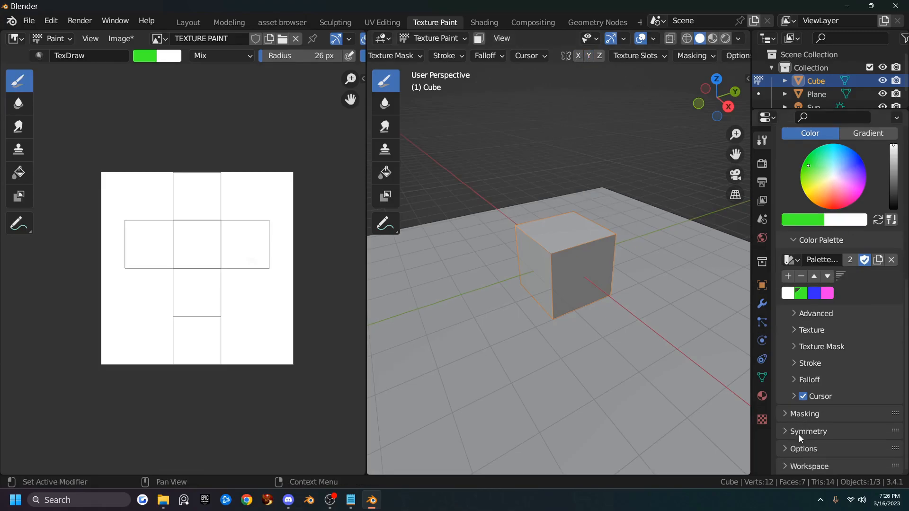
click(786, 431)
scroll(788, 428, down, 1)
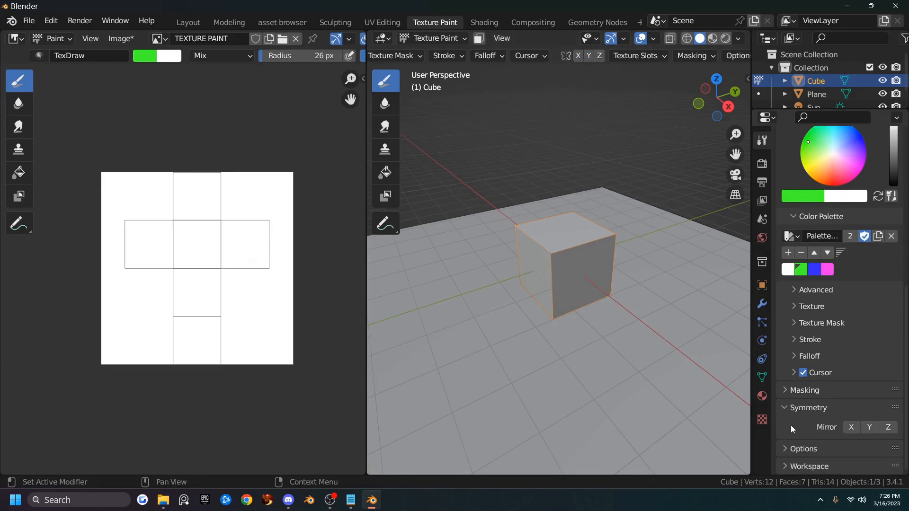
click(851, 428)
click(869, 427)
mouse_move(579, 269)
mouse_down()
mouse_move(566, 223)
mouse_move(592, 255)
mouse_move(540, 289)
mouse_up()
mouse_move(545, 291)
middle_down()
mouse_move(654, 315)
mouse_move(616, 332)
mouse_move(372, 357)
mouse_move(653, 266)
mouse_move(637, 324)
middle_up()
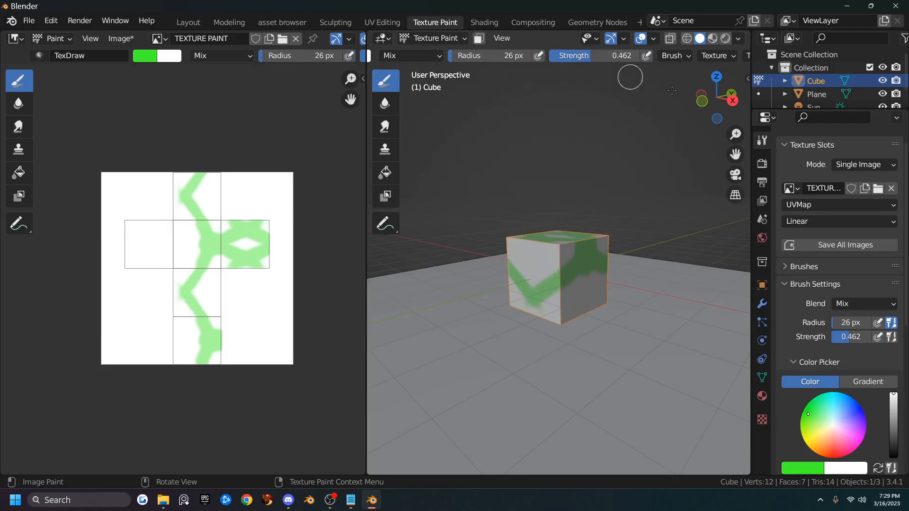
Try the pen pressure options for the brush's radius and strength
click(876, 323)
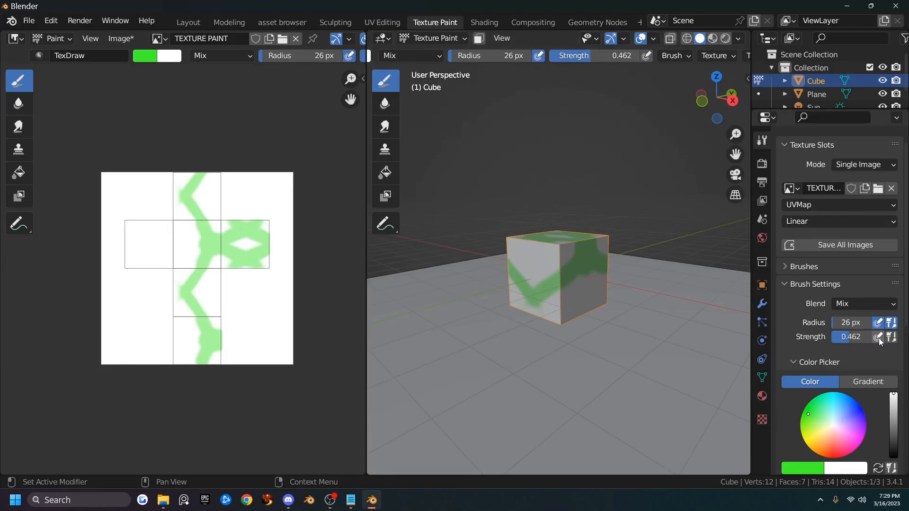
click(877, 323)
click(877, 337)
Enable Emulate 3 Button Mouse in the Input preferences and close the preferences
click(50, 21)
click(81, 207)
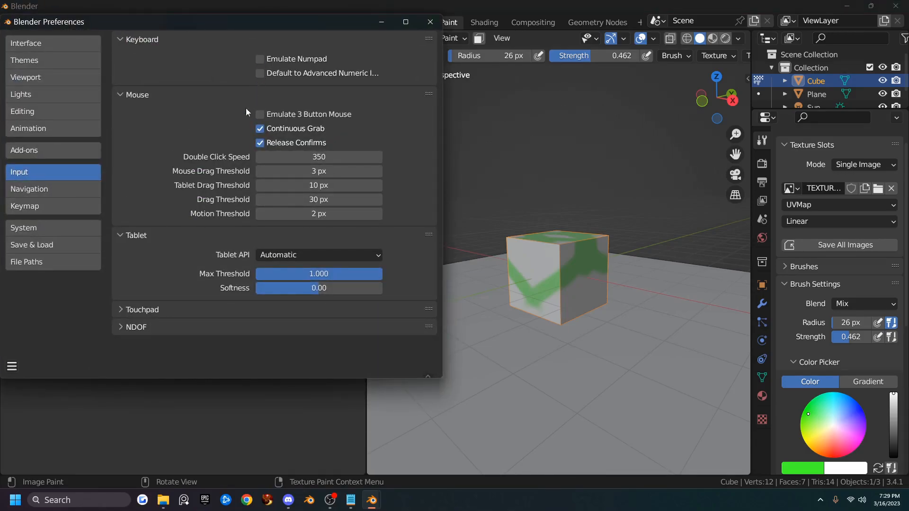
click(260, 115)
click(430, 22)
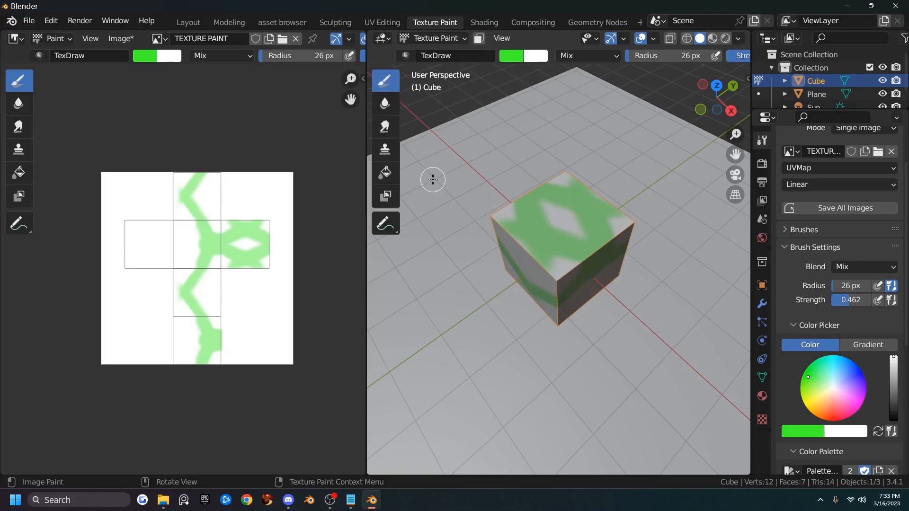
Switch to the Soften brush and frame one green-painted side of the cube up close
click(385, 104)
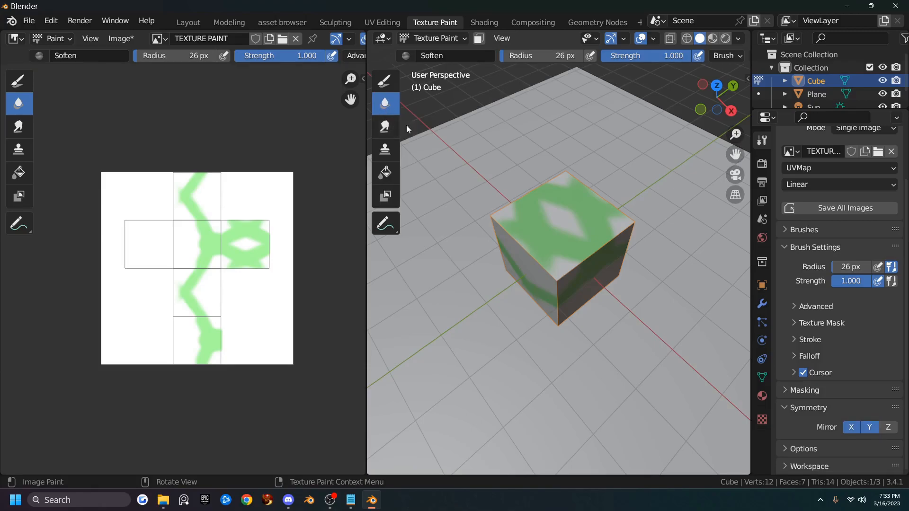
middle_drag(592, 241, 541, 171)
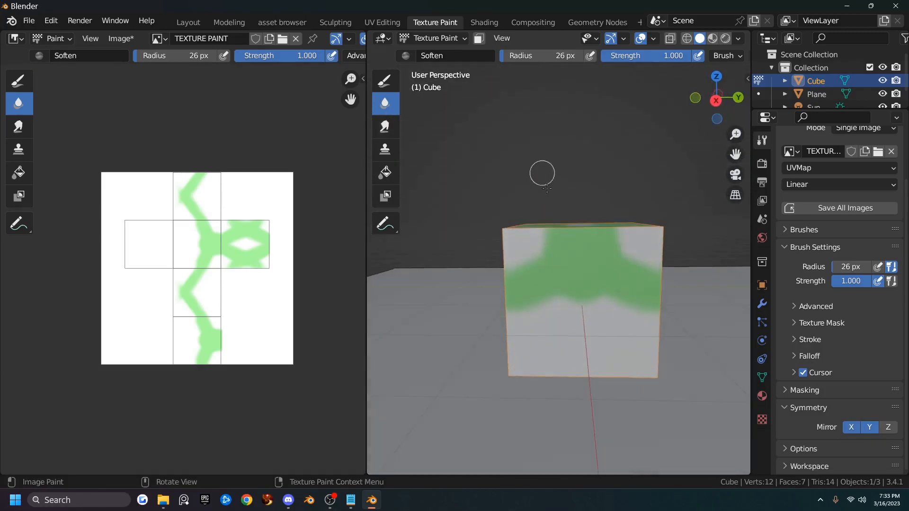
scroll(567, 222, up, 4)
scroll(554, 322, down, 1)
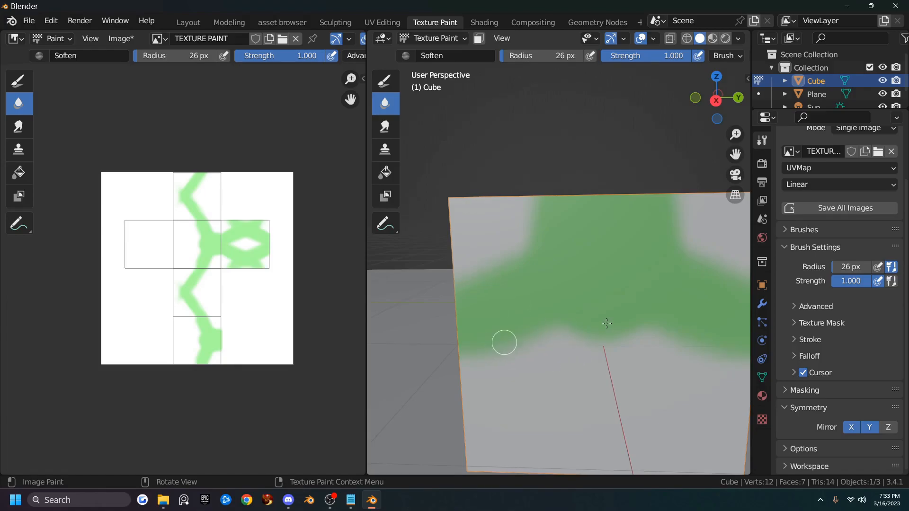
Paint a pink stroke along the lower edge of the green paint, using the Draw brush with the palette's pink at 88 px radius
click(385, 81)
click(814, 431)
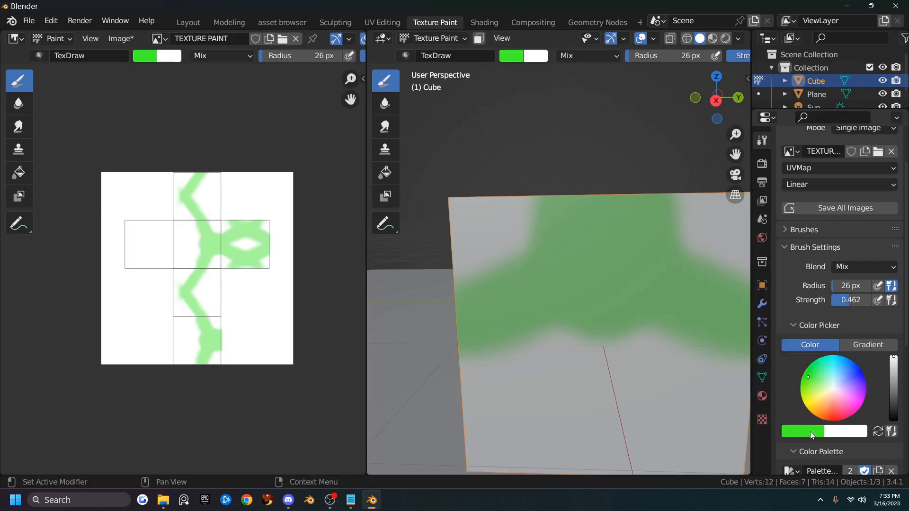
scroll(816, 402, down, 2)
scroll(816, 402, down, 2)
click(827, 429)
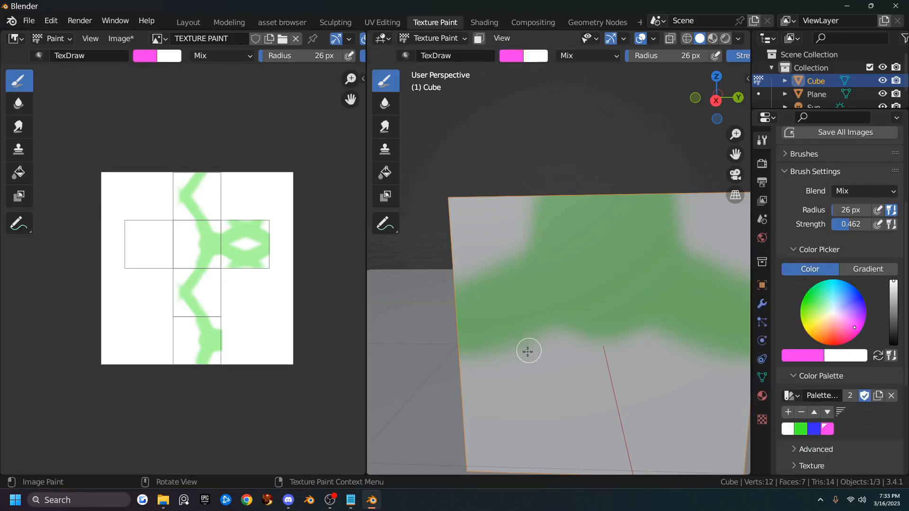
key(f)
click(548, 371)
mouse_move(495, 367)
mouse_down()
mouse_move(511, 352)
mouse_move(680, 349)
mouse_move(483, 354)
mouse_move(468, 363)
mouse_up()
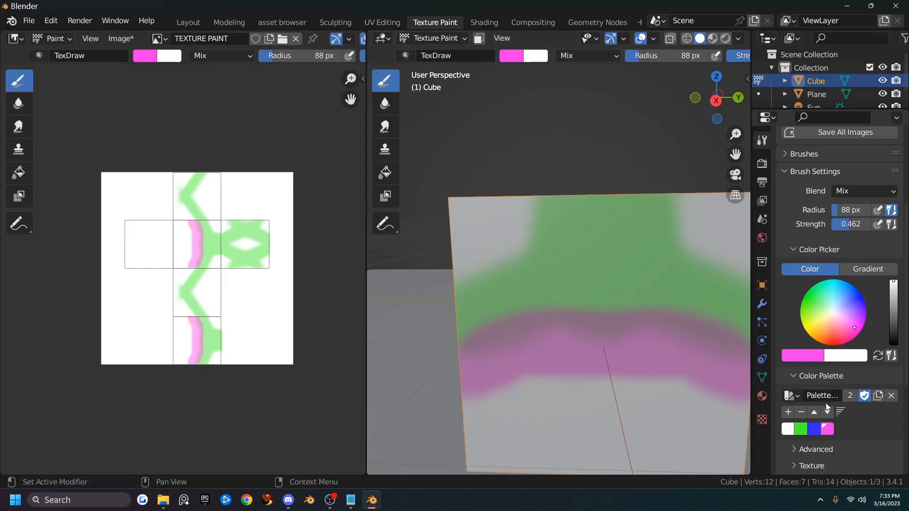
Set the Soften brush's direction to Sharpen and stroke over the border between the green and pink paint
click(385, 103)
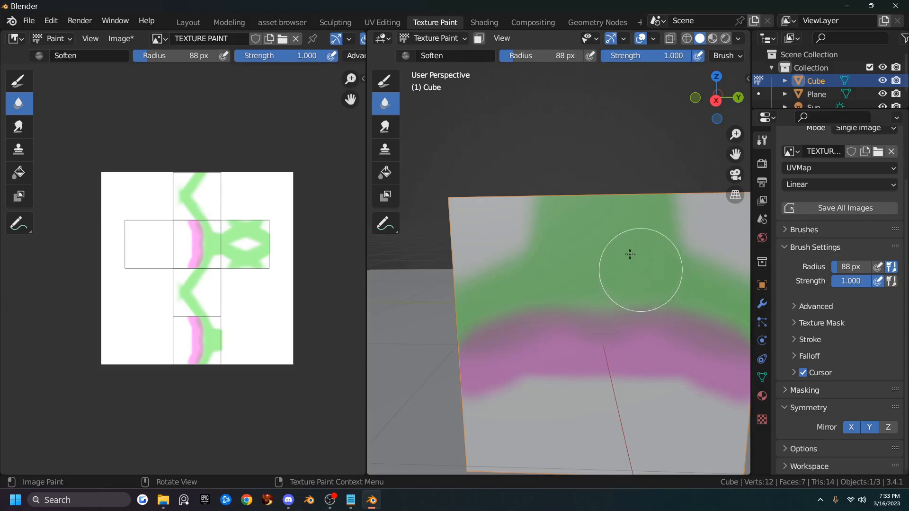
click(720, 56)
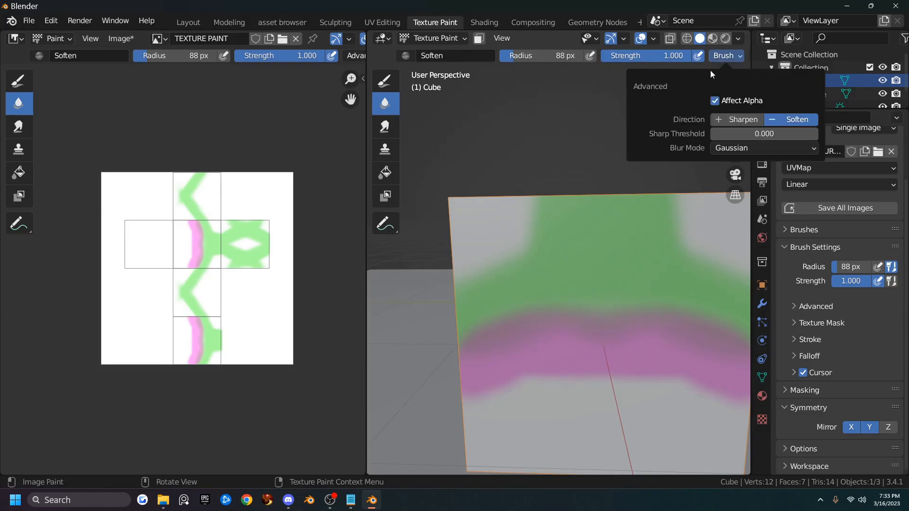
click(743, 120)
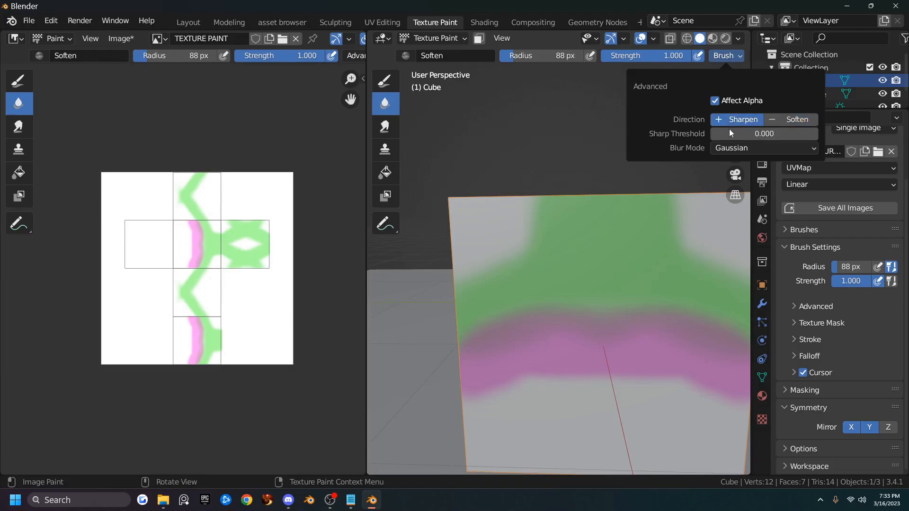
drag(595, 311, 619, 314)
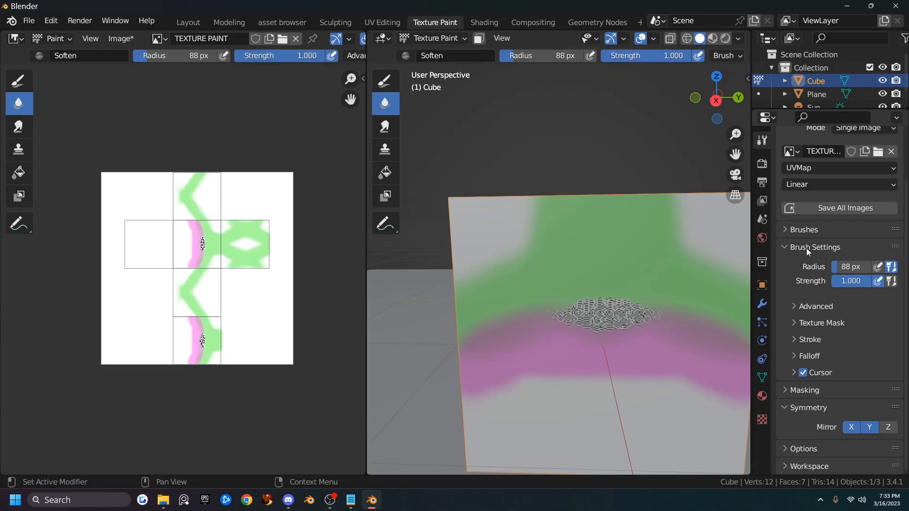
Set the Soften brush's direction to Soften in its advanced settings and stroke over the noisy sharpened patch between green and pink
click(798, 306)
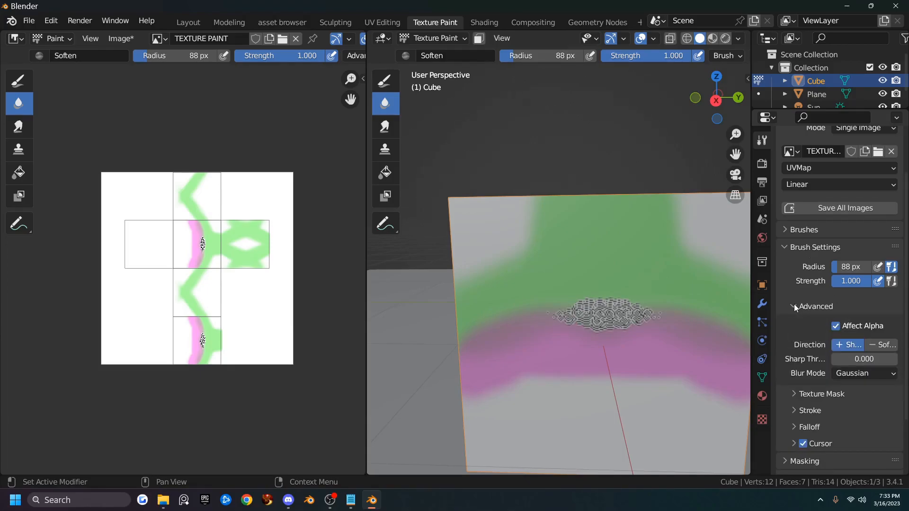
click(737, 57)
click(737, 58)
click(881, 345)
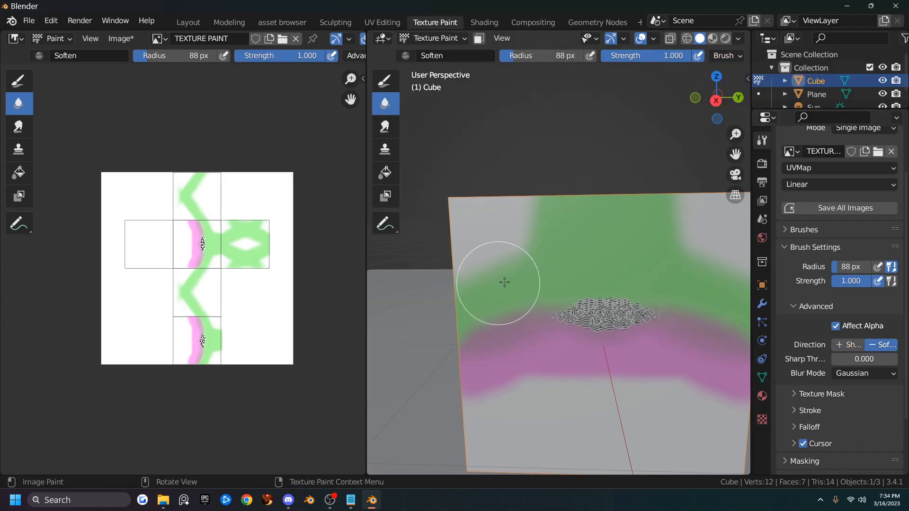
mouse_move(514, 275)
mouse_down()
mouse_move(544, 282)
mouse_move(537, 287)
mouse_move(610, 286)
mouse_move(544, 275)
mouse_move(655, 310)
mouse_move(562, 315)
mouse_move(600, 315)
mouse_up()
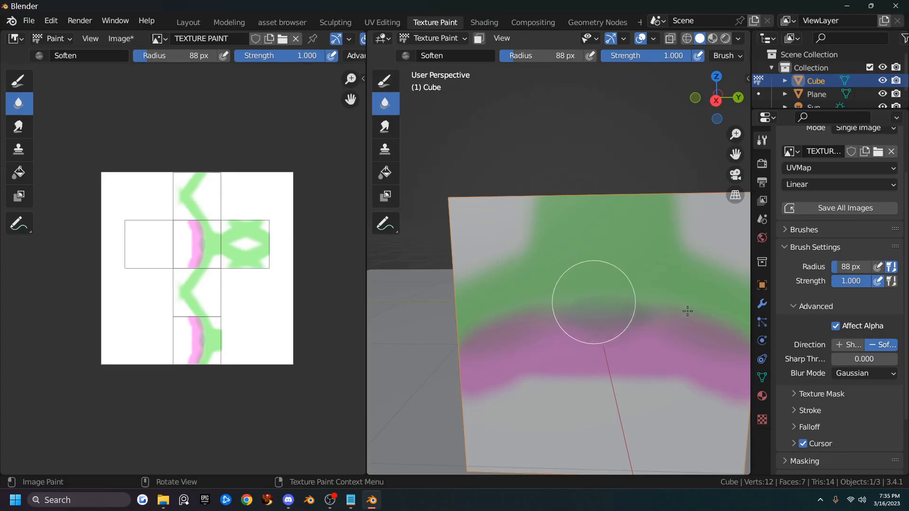
mouse_move(622, 314)
mouse_down()
mouse_move(529, 311)
mouse_move(639, 294)
mouse_up()
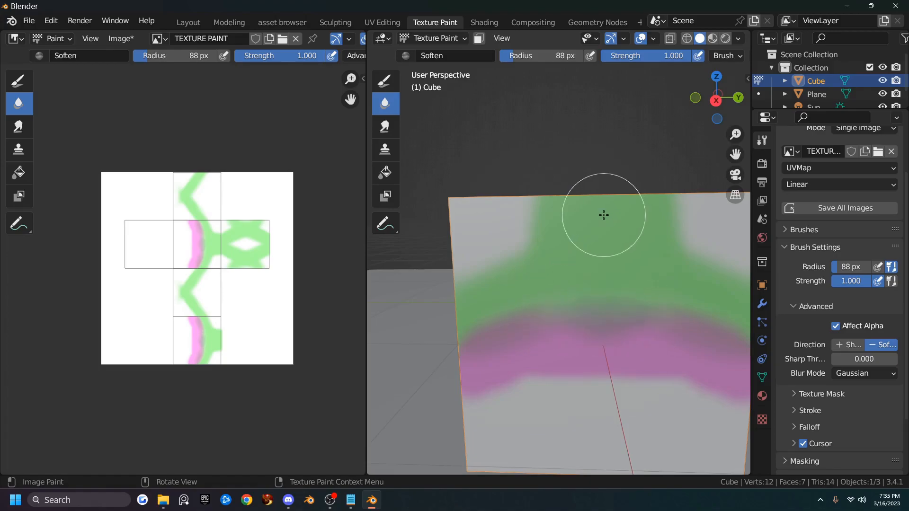
Give the Soften brush the constant falloff preset and reduce its radius to 42 px
scroll(596, 54, down, 5)
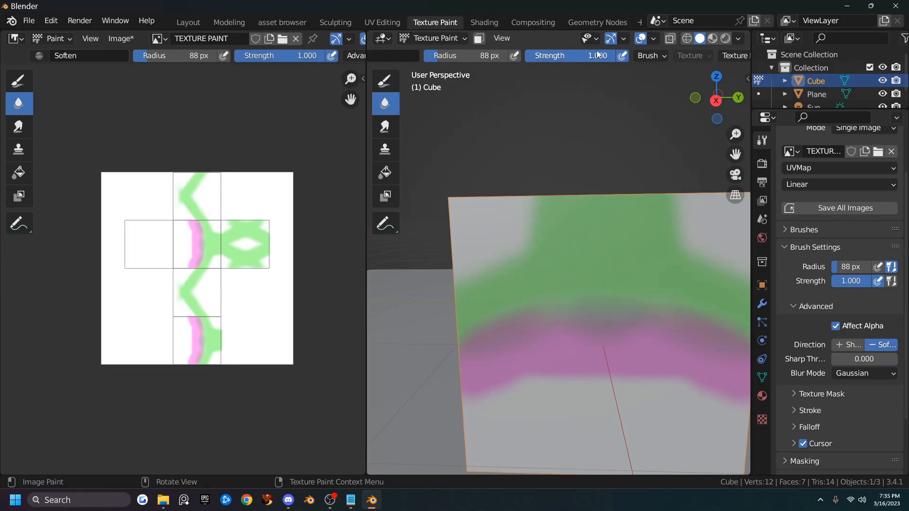
scroll(596, 55, down, 4)
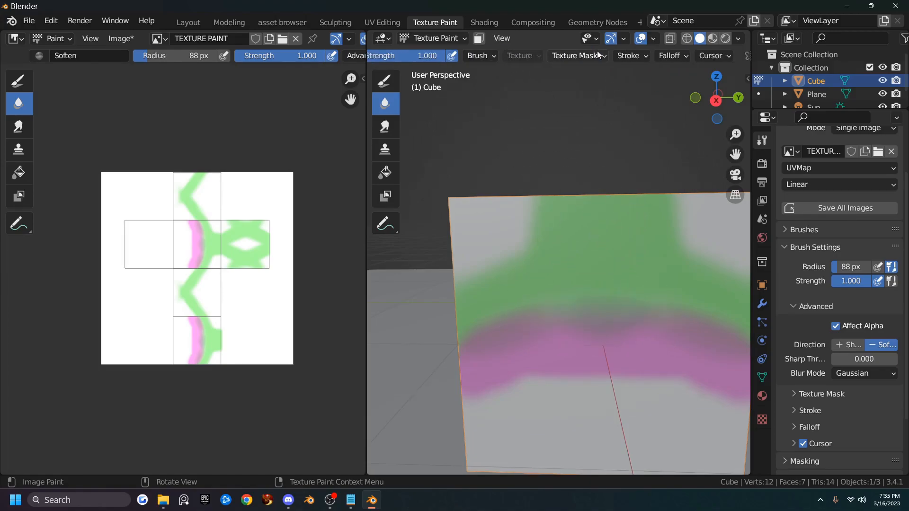
click(661, 55)
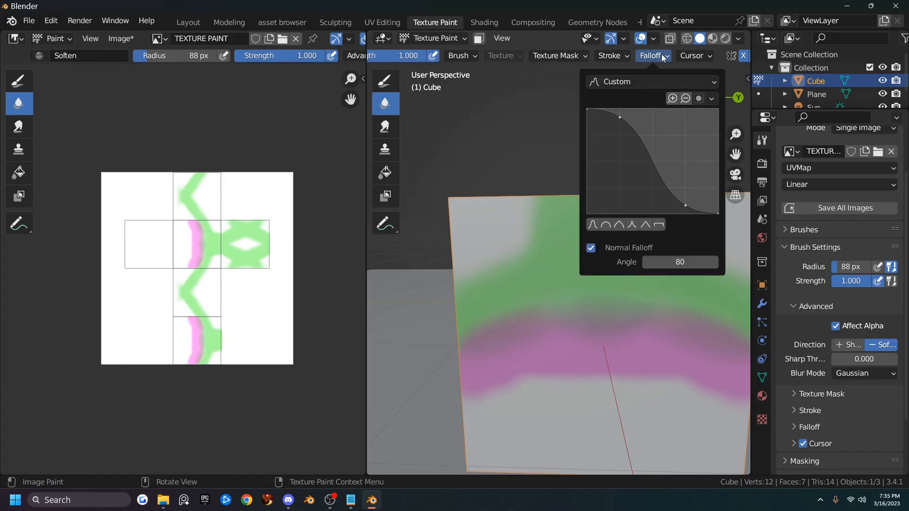
click(659, 226)
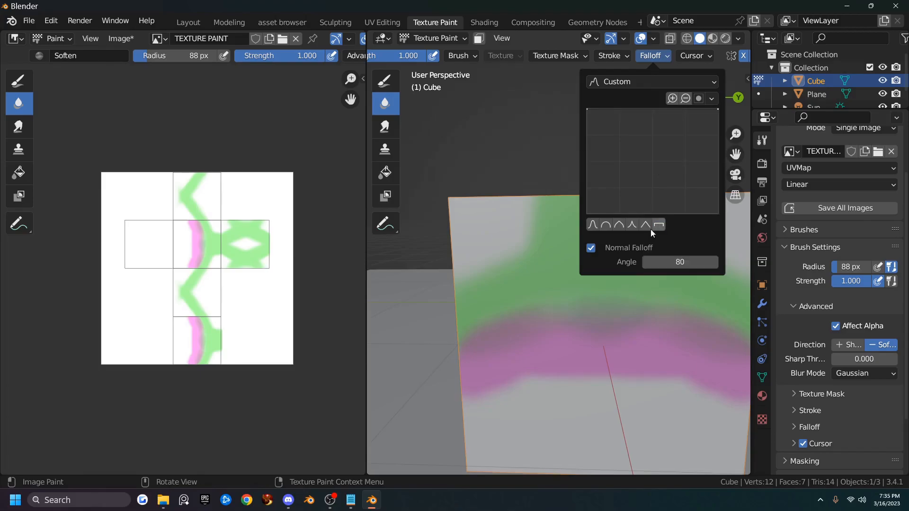
key(f)
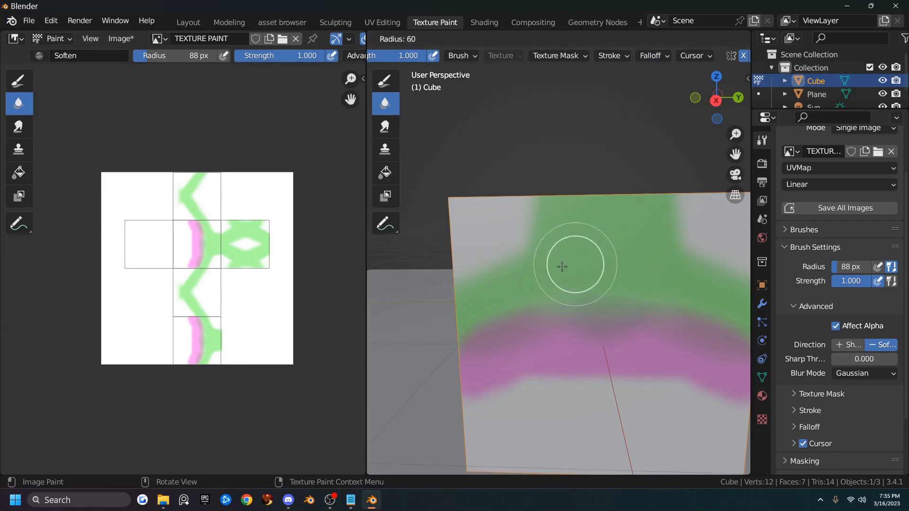
click(554, 268)
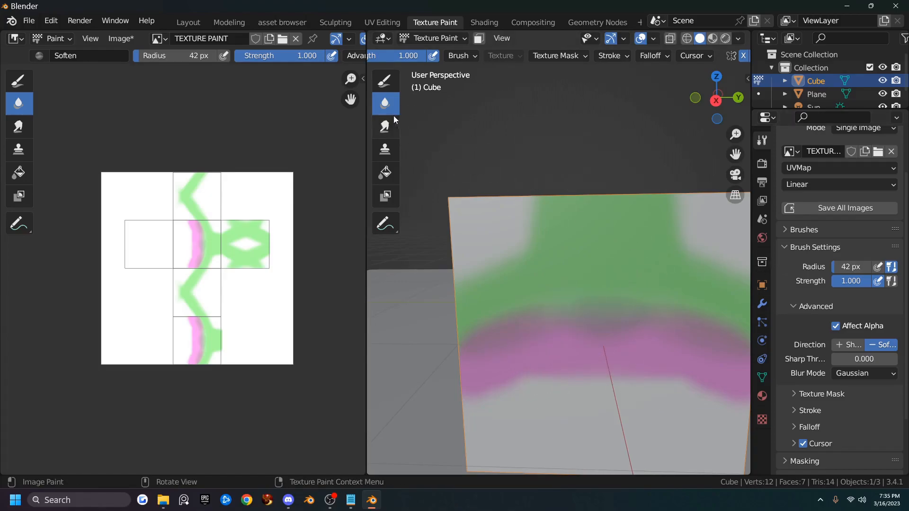
Switch to the Draw brush, give it the constant falloff preset, and paint a hard-edged pink stroke across the upper green paint
click(384, 88)
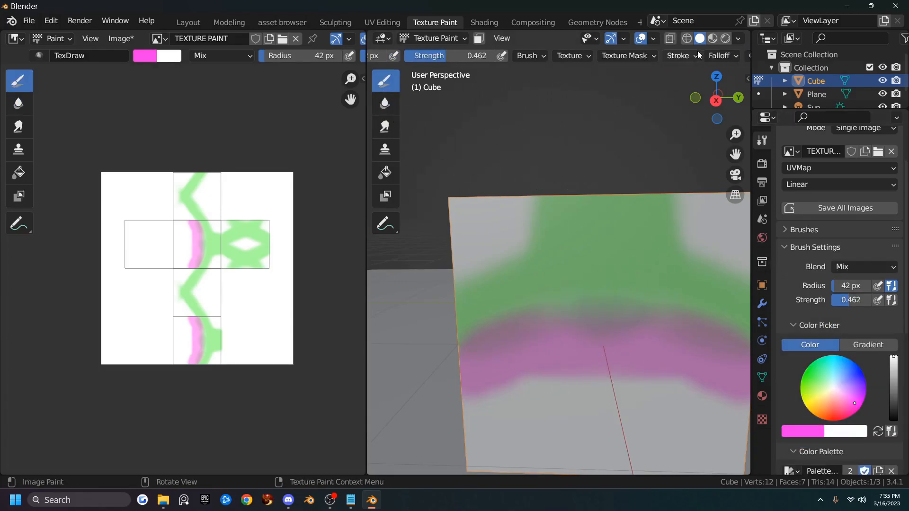
click(719, 57)
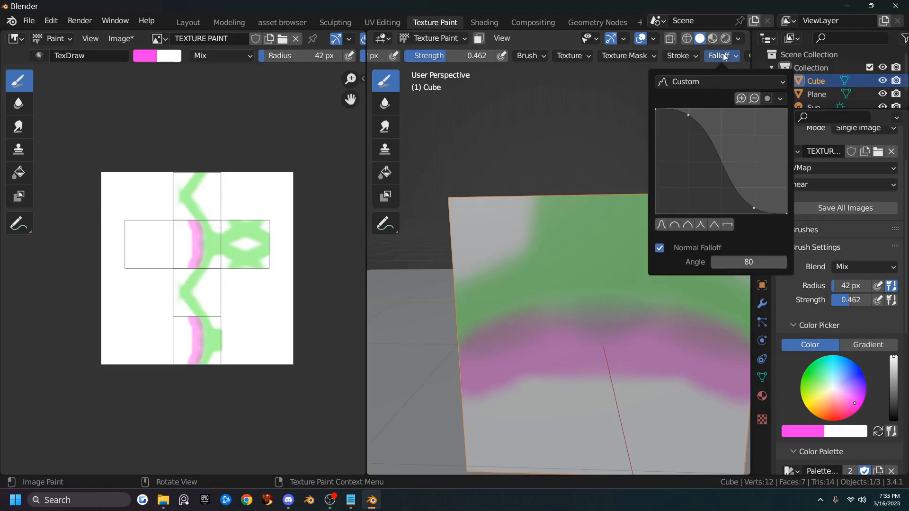
click(728, 226)
drag(516, 257, 614, 241)
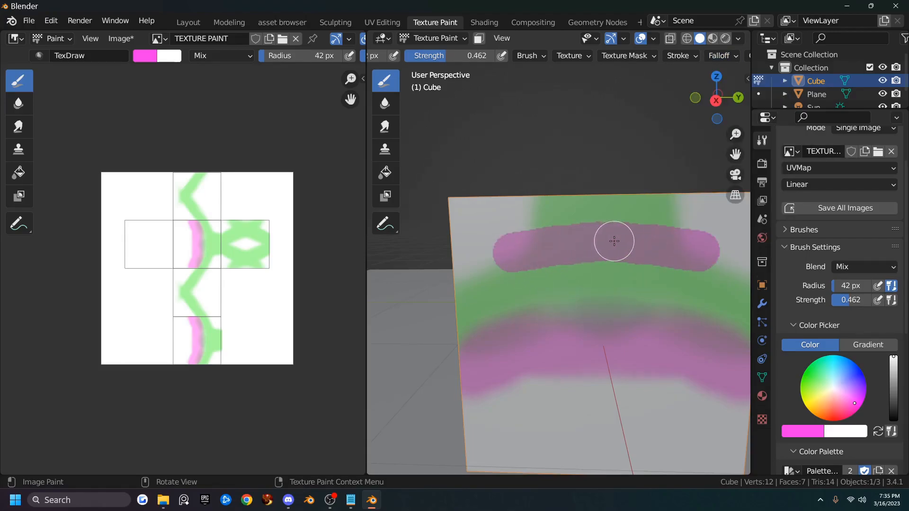
Blur the edges of the hard-edged pink stroke using the Soften brush at 42 px radius
click(384, 103)
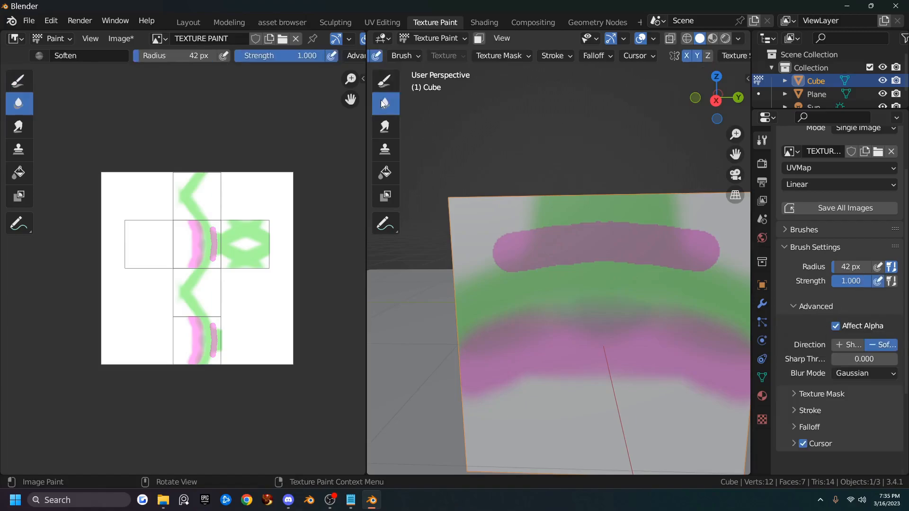
drag(615, 227, 486, 238)
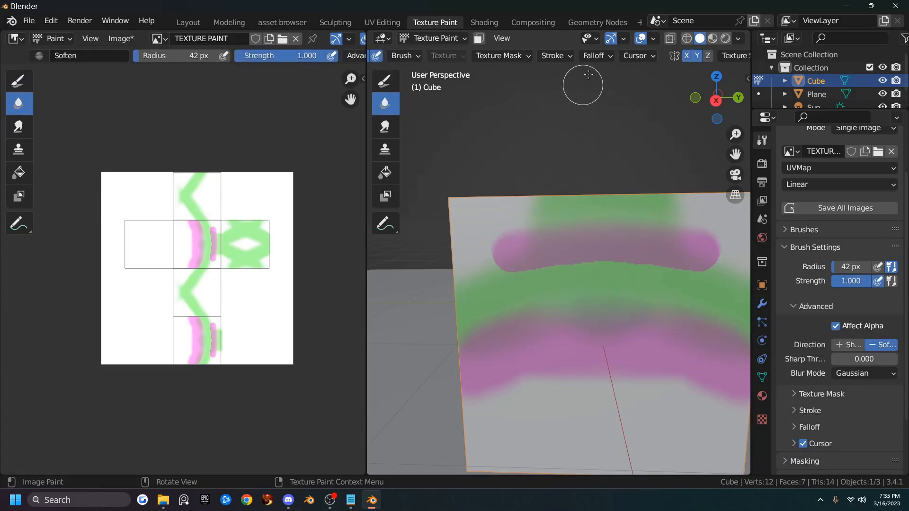
click(597, 56)
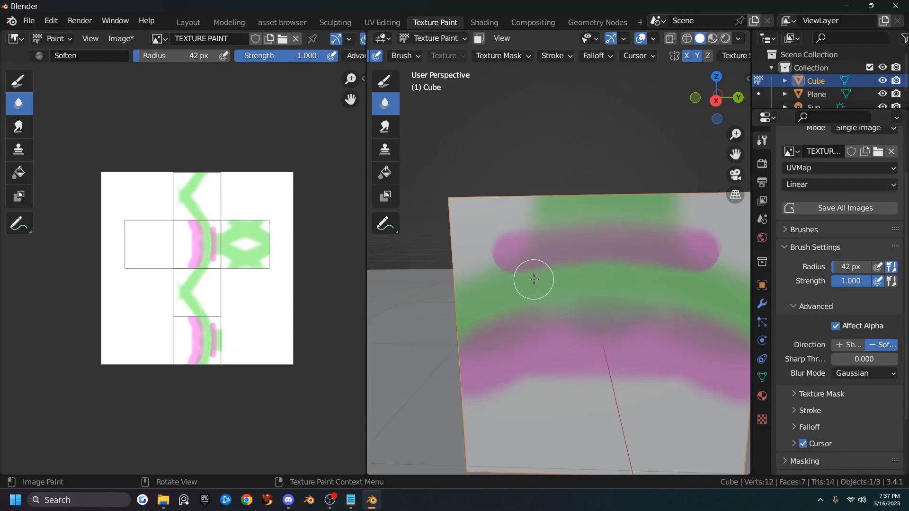
Smear the lower edge of the wide pink band with the Smear brush at 42 px, then at 122 px radius
click(386, 129)
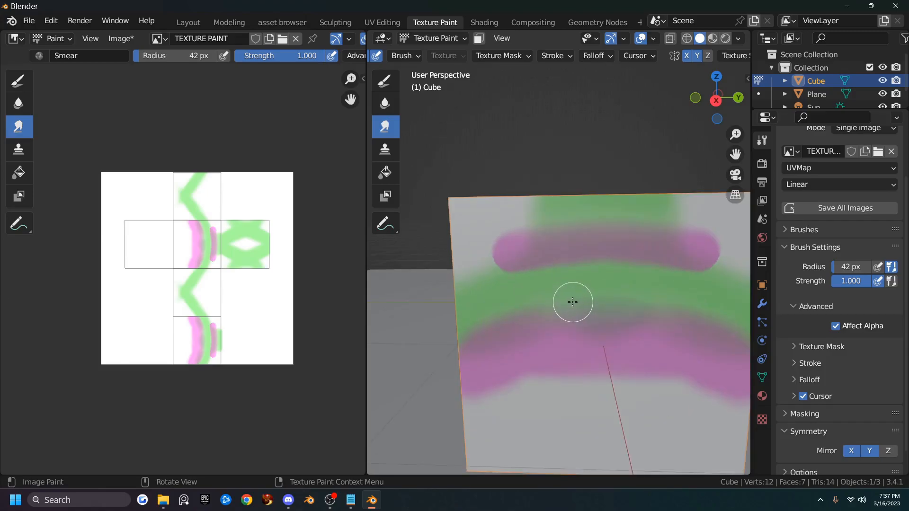
middle_drag(572, 298, 574, 266)
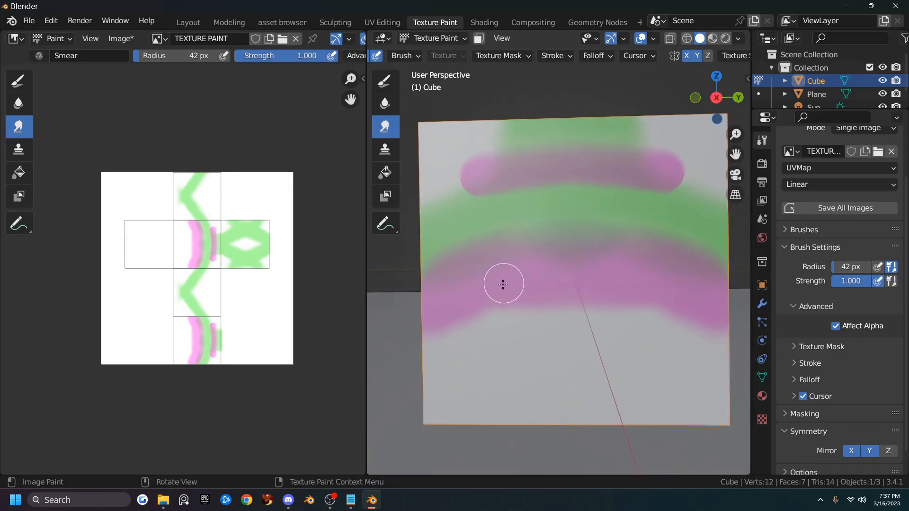
mouse_move(462, 349)
mouse_down()
mouse_move(485, 315)
mouse_move(544, 321)
mouse_move(502, 318)
mouse_move(568, 308)
mouse_move(524, 337)
mouse_move(510, 333)
mouse_up()
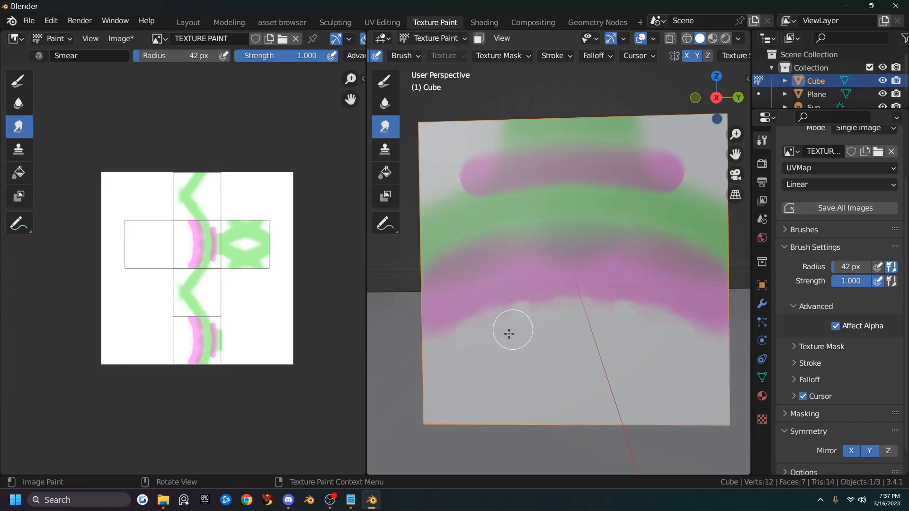
key(f)
click(574, 364)
mouse_move(520, 334)
mouse_down()
mouse_move(534, 345)
mouse_move(564, 329)
mouse_up()
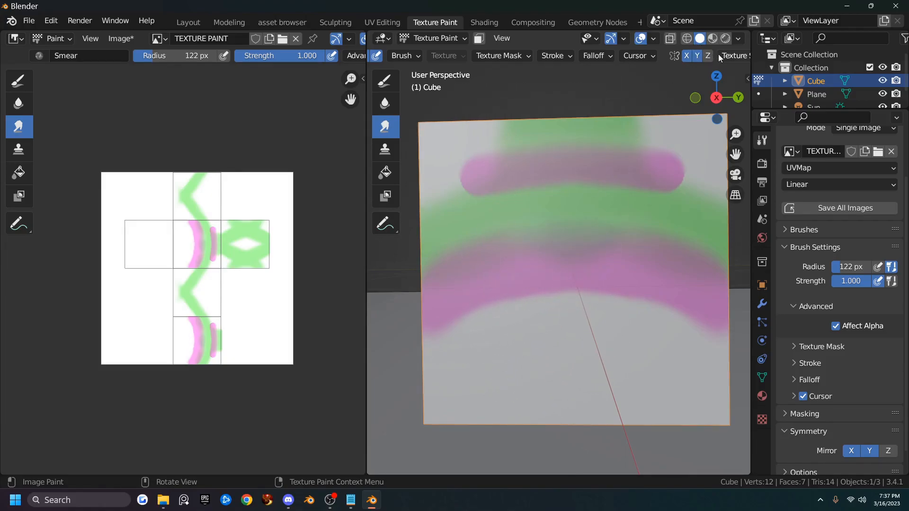
Turn off X and Y mirroring and smear the pink band's lower edge with constant falloff at 50 px, then 95 px radius
scroll(716, 56, down, 3)
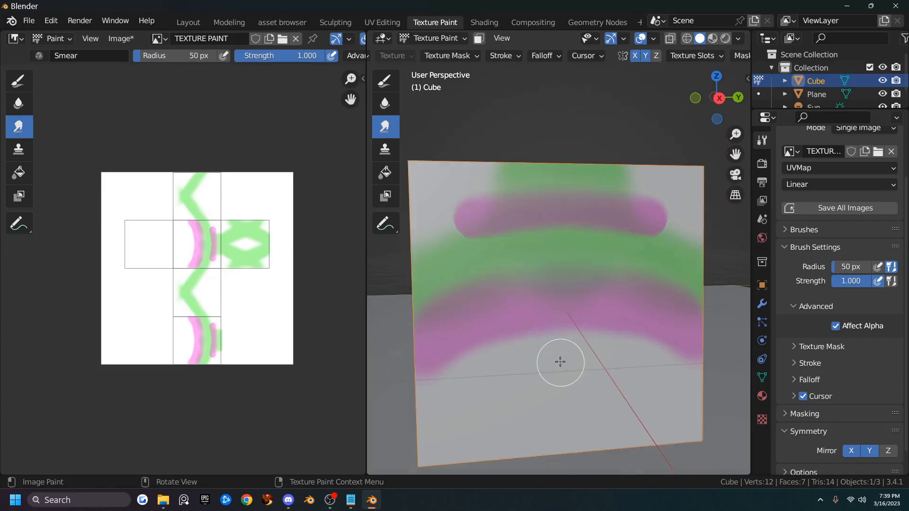
click(543, 57)
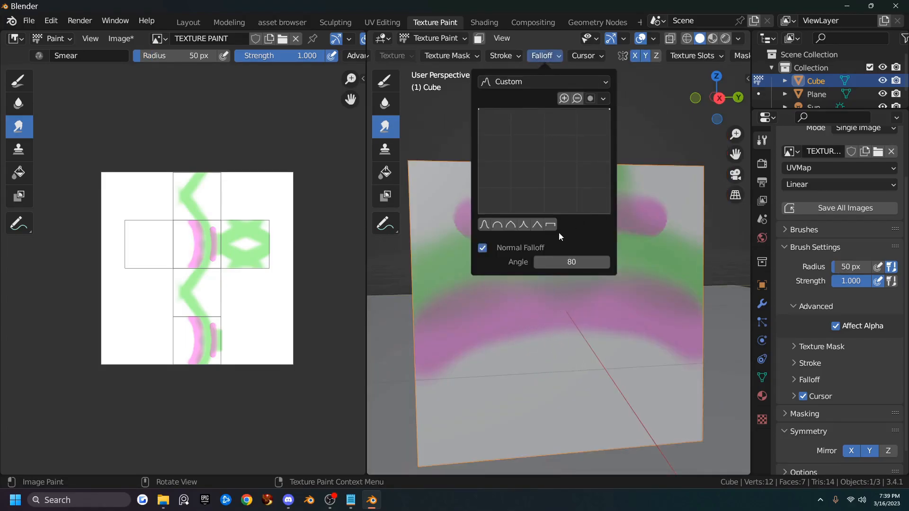
mouse_move(488, 371)
mouse_down()
mouse_move(514, 350)
mouse_move(574, 339)
mouse_move(587, 326)
mouse_up()
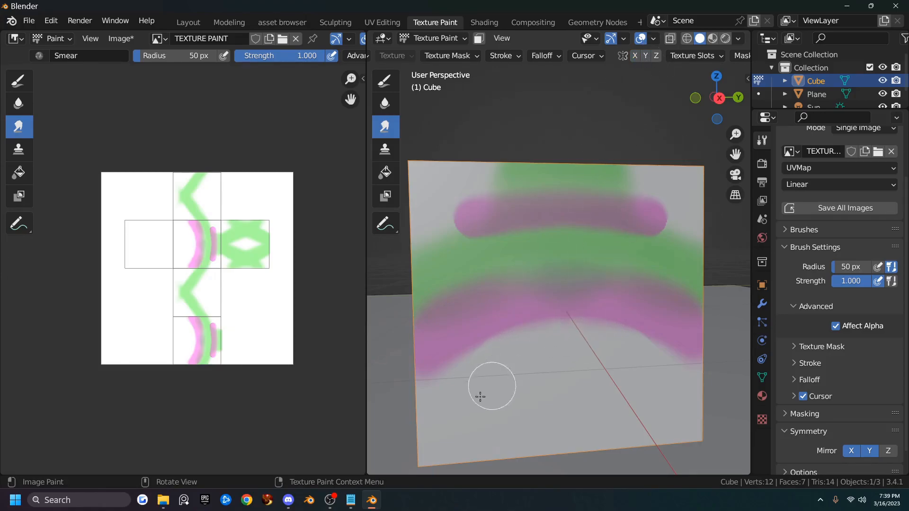
key(f)
click(499, 402)
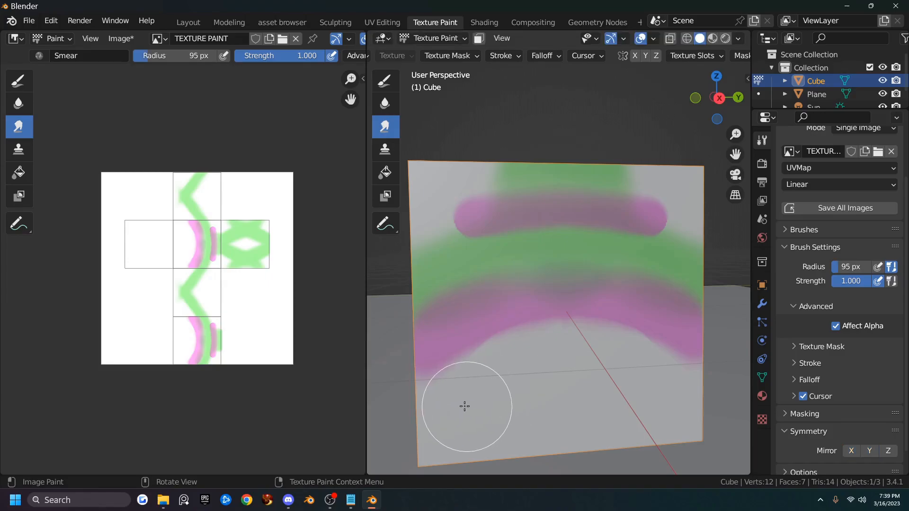
mouse_move(481, 361)
mouse_down()
mouse_move(468, 374)
mouse_move(483, 385)
mouse_move(481, 357)
mouse_move(488, 370)
mouse_up()
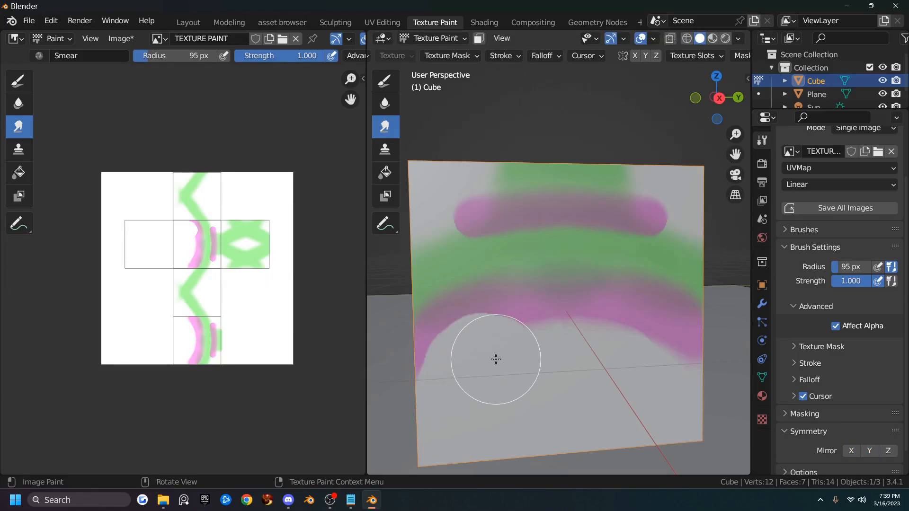
Set the Smear brush to 29 px with the smooth falloff preset and pull green paint up into the upper pink stroke
key(f)
click(518, 284)
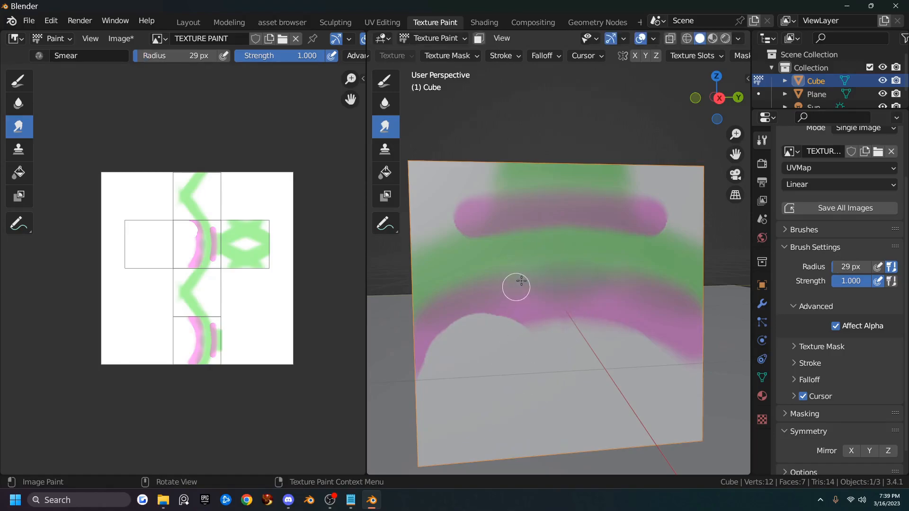
click(545, 56)
click(484, 224)
click(385, 103)
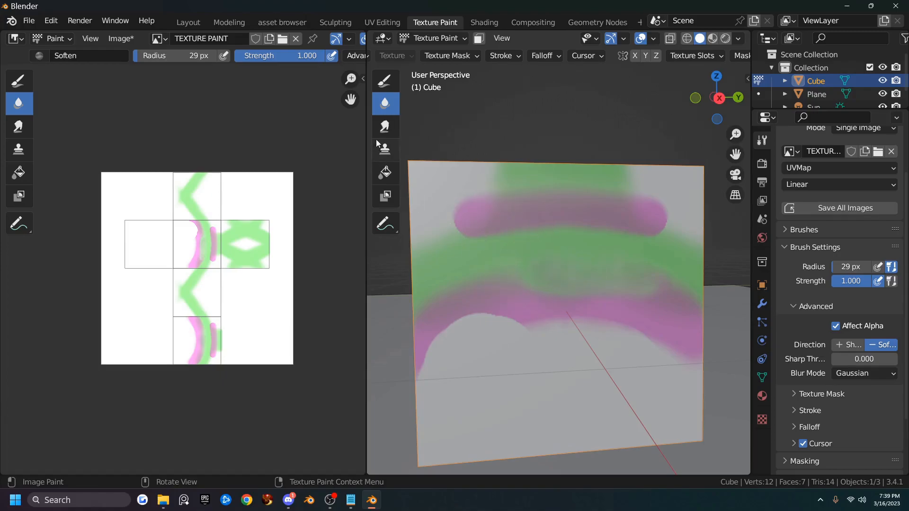
click(385, 125)
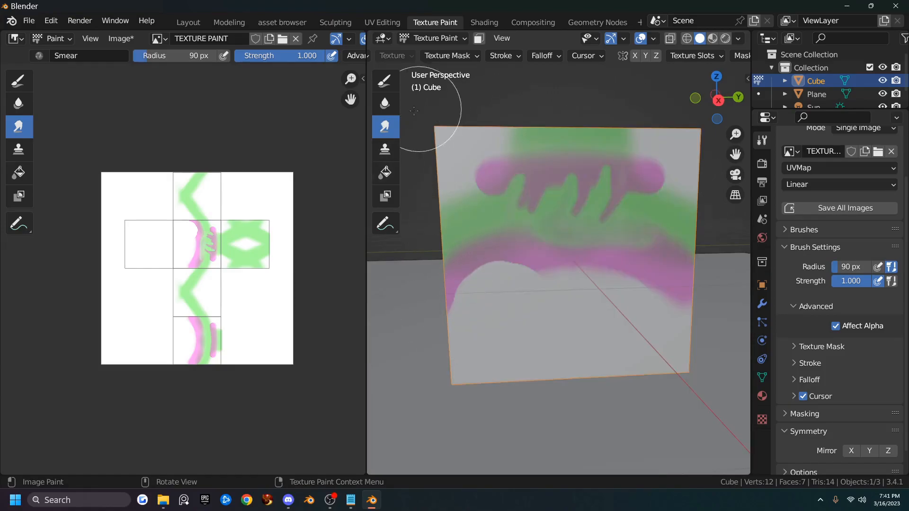
Use the Clone brush at 137 px, sourced from the green streaks in the pink, to stamp a row of copies on the blank lower area
click(387, 151)
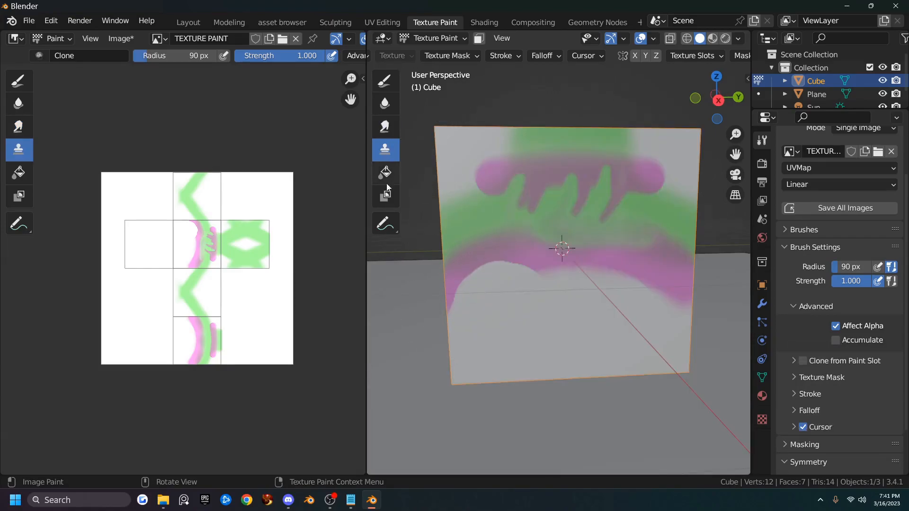
scroll(527, 232, up, 1)
middle_drag(553, 211, 532, 232)
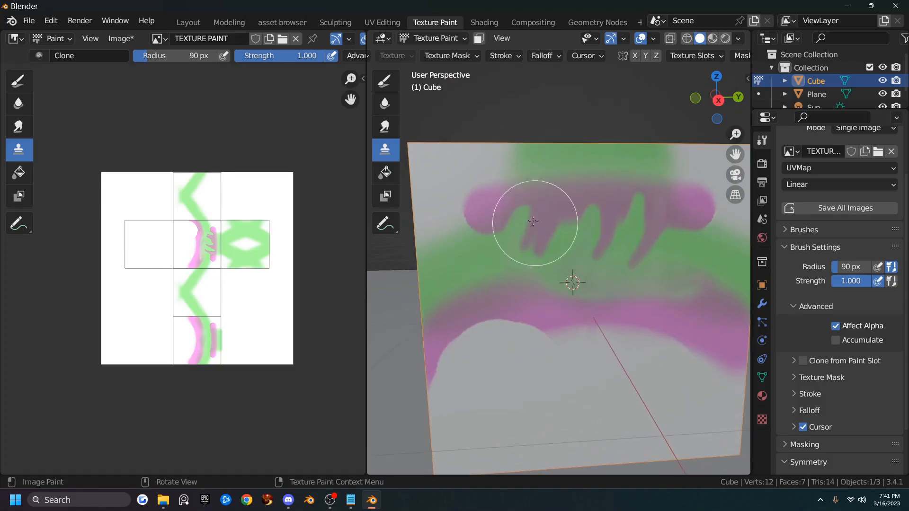
key(f)
click(570, 266)
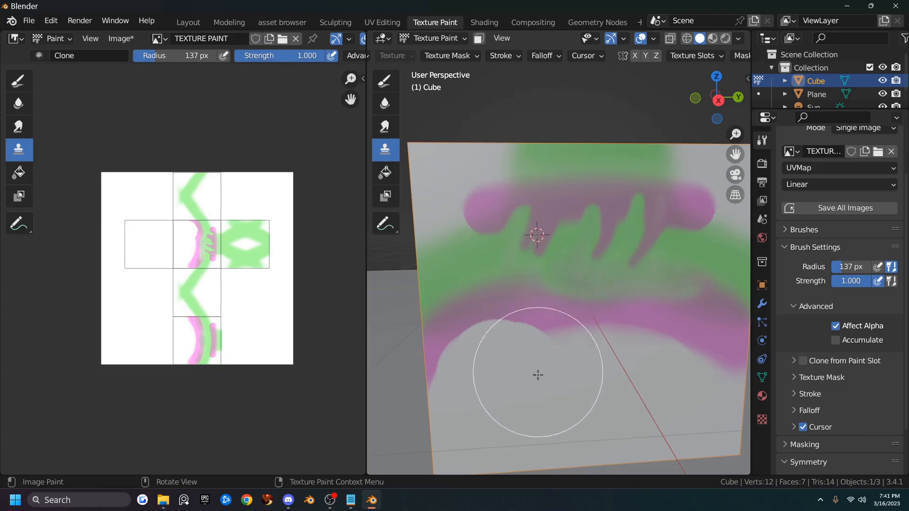
click(543, 389)
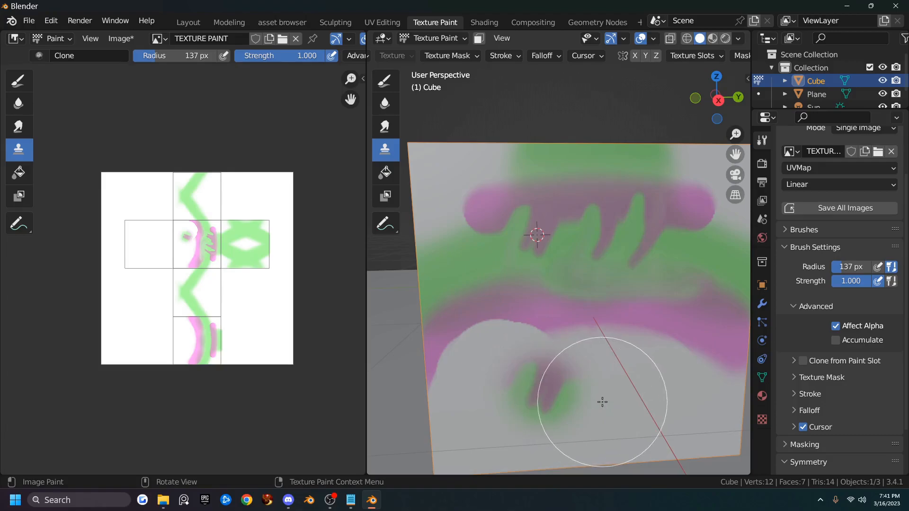
click(593, 398)
click(639, 412)
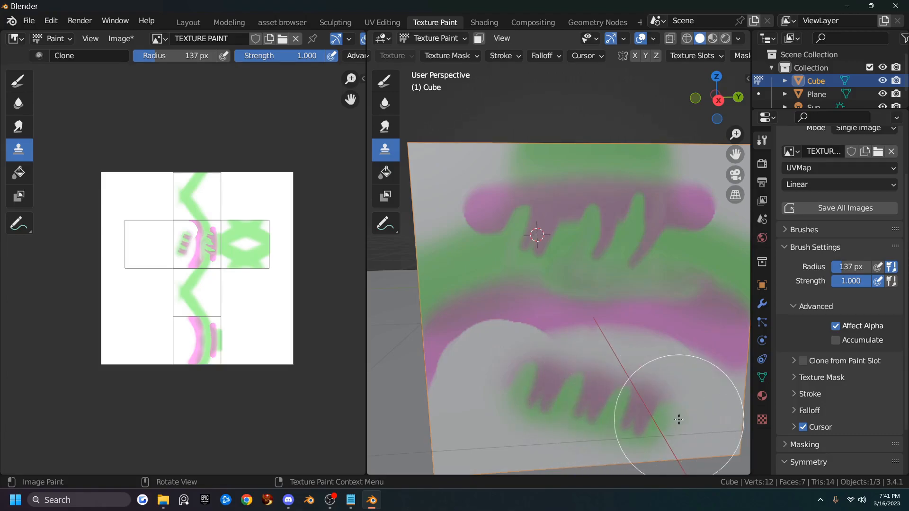
click(692, 422)
Stamp more clones over the green and pink bands, pick a new clone source near the upper pink stroke, and clone strokes across the face
click(491, 291)
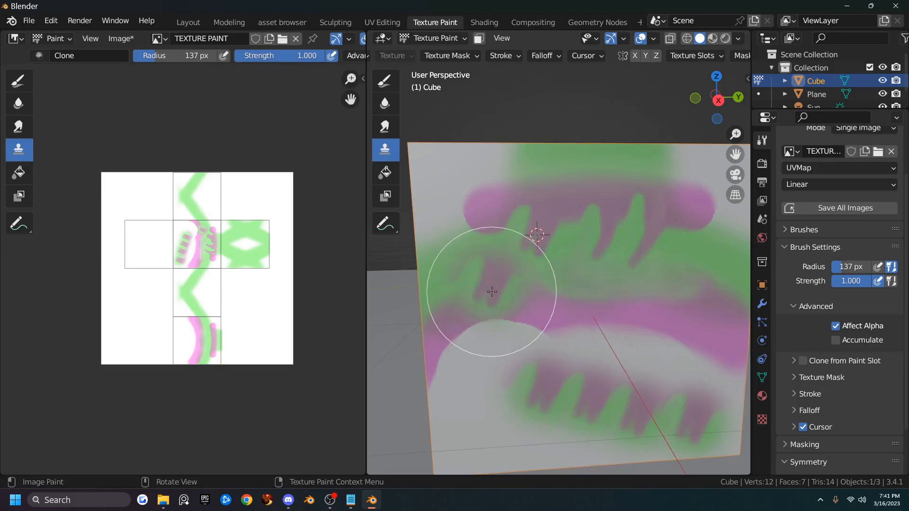
click(523, 320)
click(597, 315)
mouse_move(527, 284)
mouse_down()
mouse_move(630, 310)
mouse_move(522, 304)
mouse_move(538, 234)
mouse_move(557, 314)
mouse_move(631, 366)
mouse_move(701, 440)
mouse_move(607, 369)
mouse_move(521, 374)
mouse_move(562, 385)
mouse_move(459, 376)
mouse_move(511, 317)
mouse_move(588, 324)
mouse_move(606, 290)
mouse_move(517, 209)
mouse_move(461, 188)
mouse_move(451, 214)
mouse_move(499, 208)
mouse_move(533, 269)
mouse_move(552, 232)
mouse_up()
ctrl+click(562, 214)
mouse_move(537, 269)
mouse_down()
mouse_move(576, 288)
mouse_move(598, 282)
mouse_up()
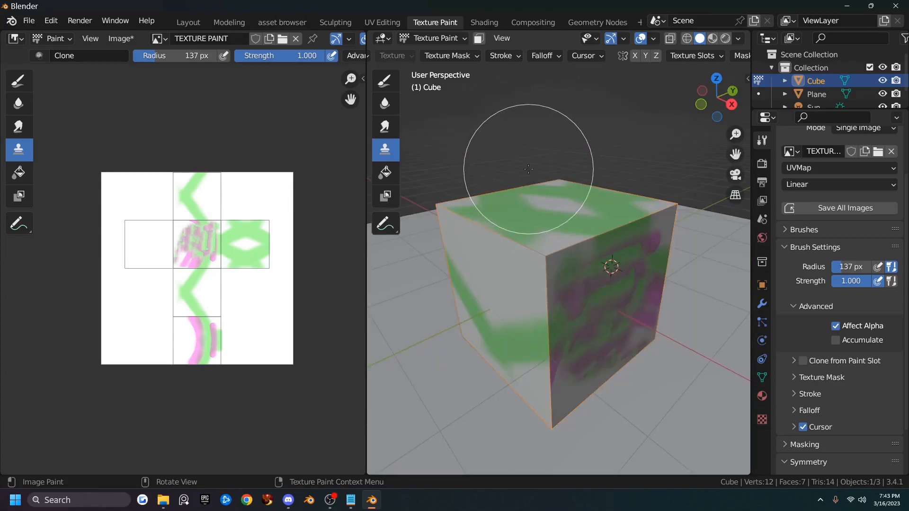
Fill the entire cube with white using the Fill tool to cover the earlier painting
click(385, 174)
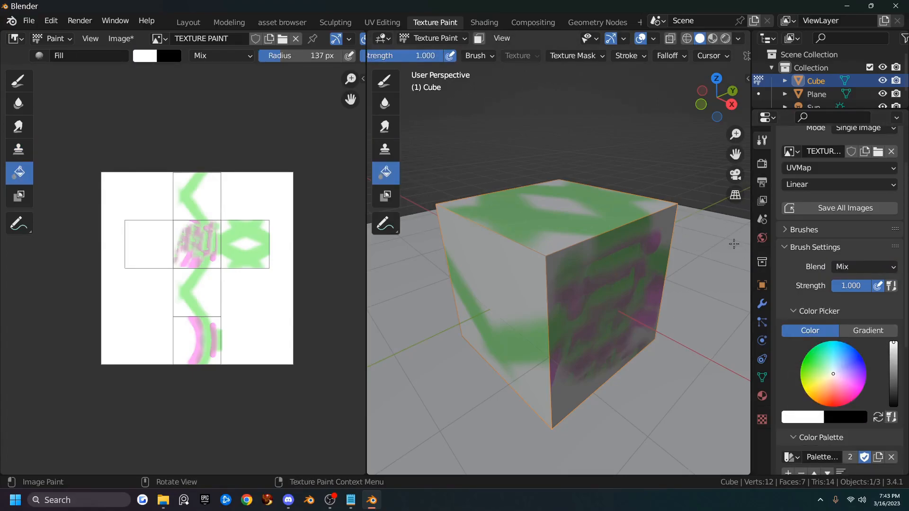
scroll(803, 374, down, 3)
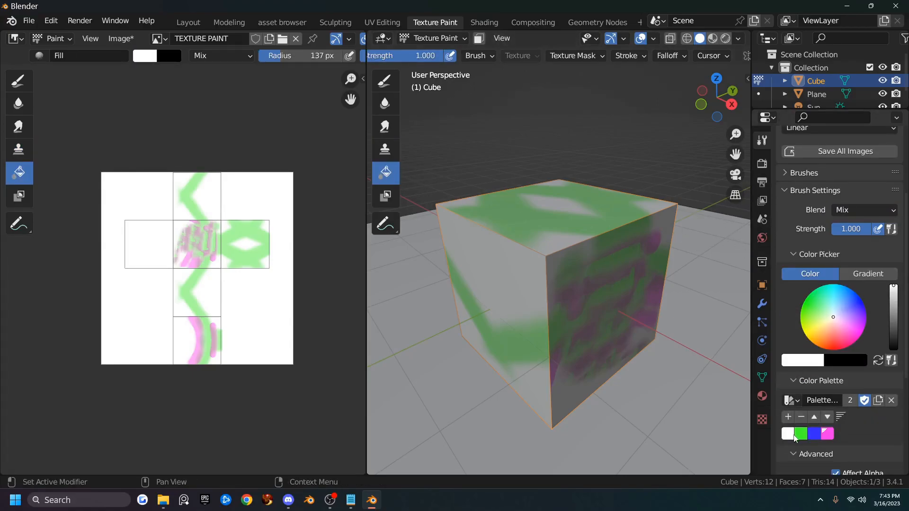
click(524, 264)
mouse_move(488, 256)
middle_down()
mouse_move(532, 132)
mouse_move(556, 225)
middle_up()
Fill the entire cube with the palette's pink, and refill it with the palette's green
click(826, 433)
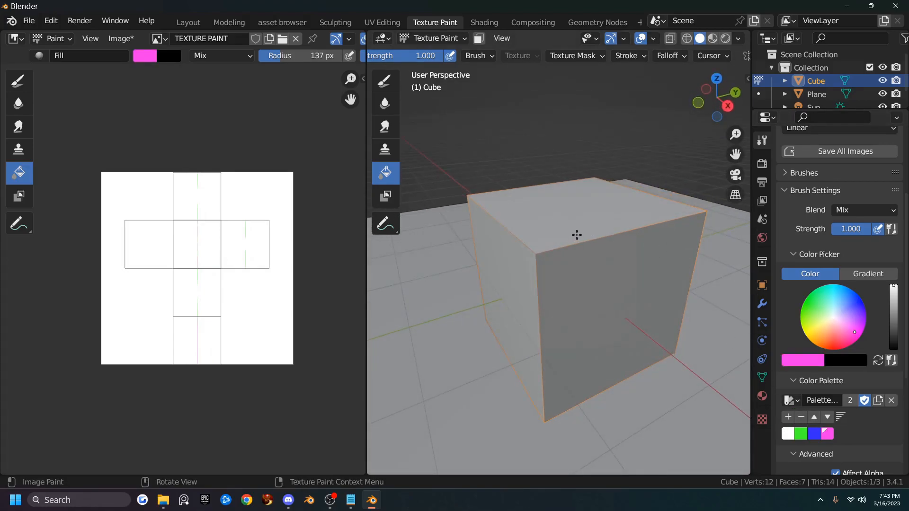
click(565, 225)
mouse_move(612, 297)
middle_down()
mouse_move(602, 219)
mouse_move(630, 292)
middle_up()
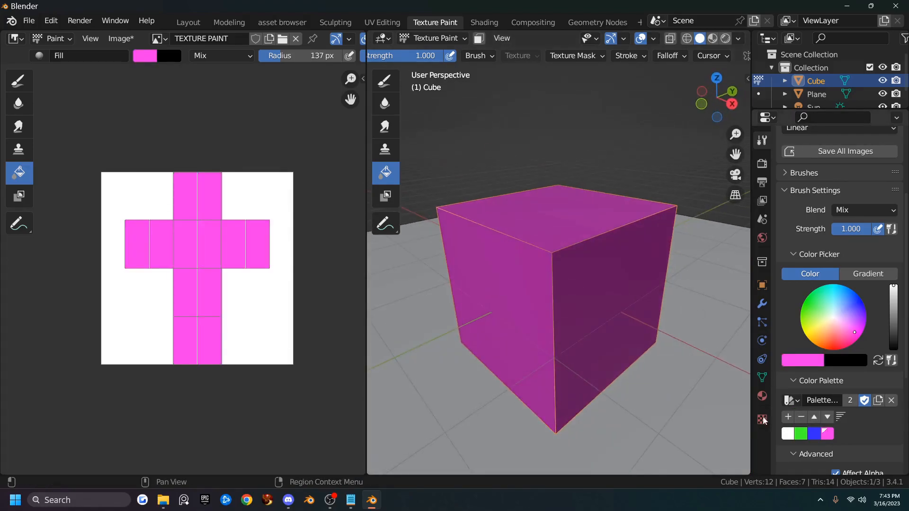
click(801, 434)
click(567, 256)
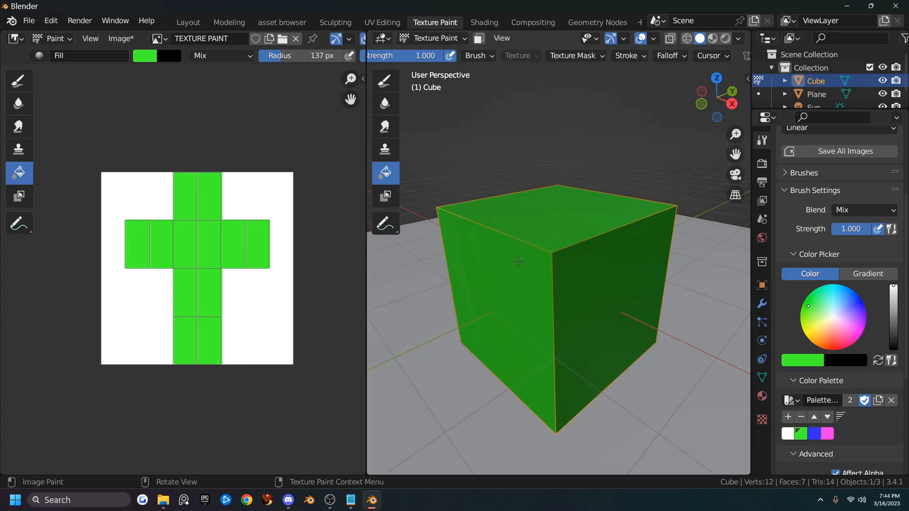
Return to the Draw brush after trying the Mask tool, and subdivide the whole cube mesh four times in Edit Mode
click(388, 197)
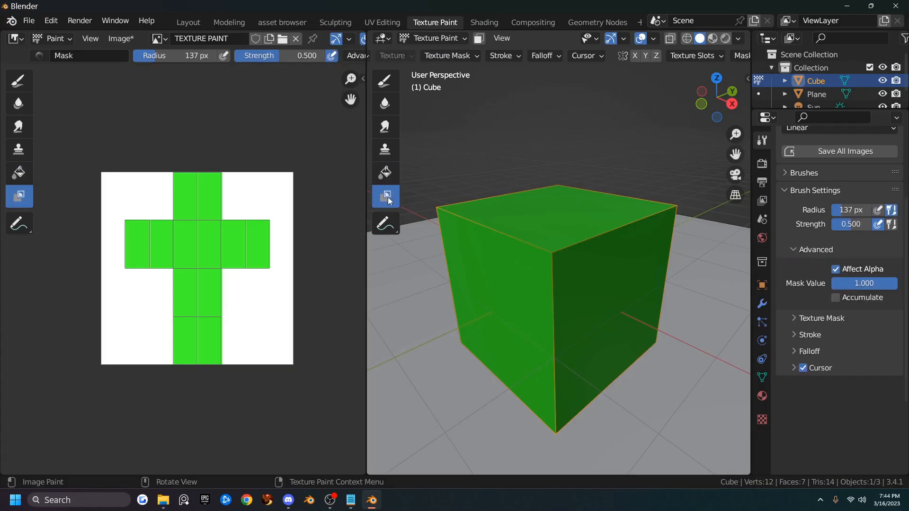
click(391, 85)
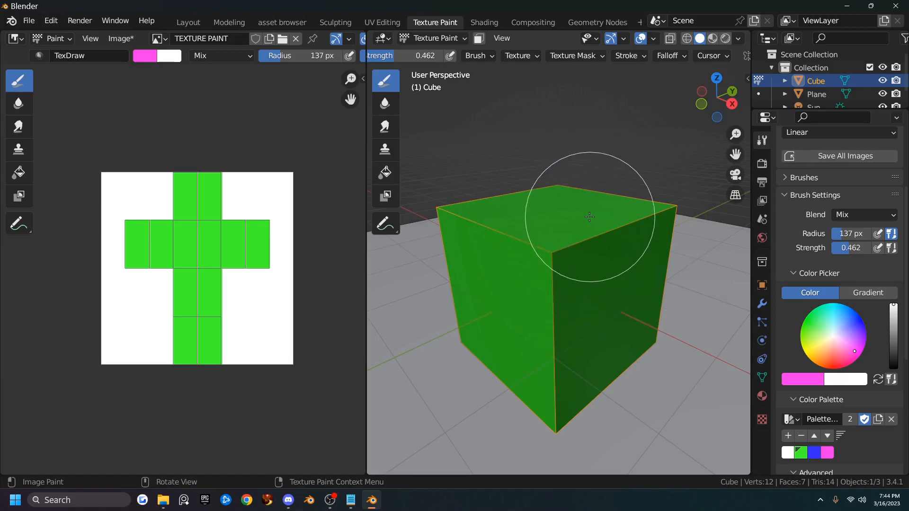
key(Tab)
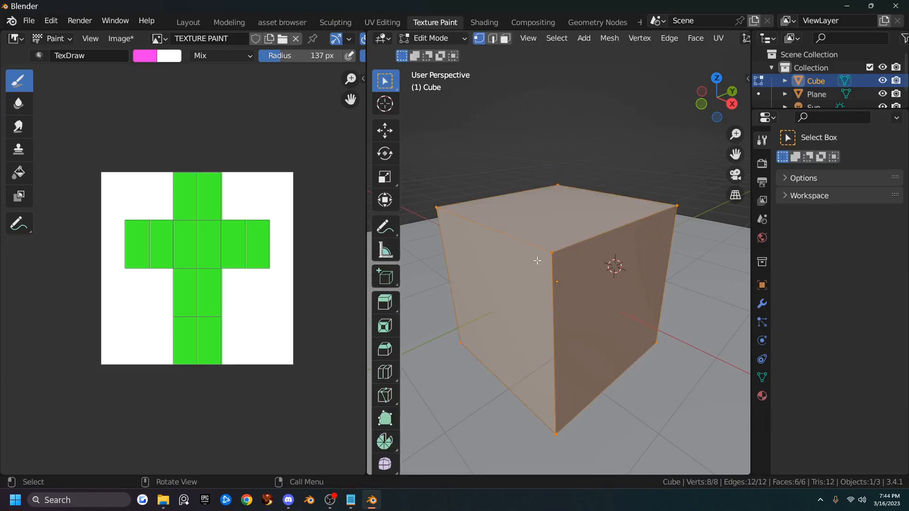
right_click(561, 268)
key(s)
right_click(562, 268)
key(s)
right_click(561, 268)
key(s)
right_click(561, 268)
key(s)
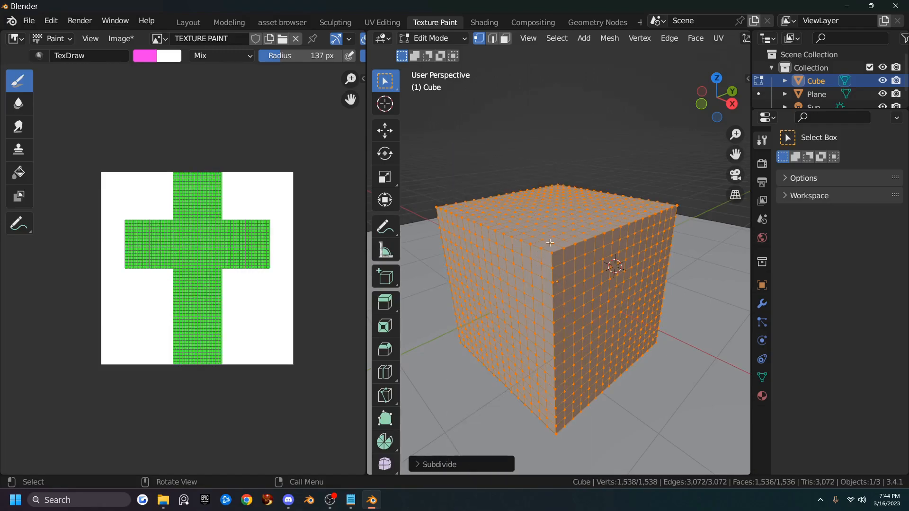
Select only a small patch of vertices in the middle of the top face and enable face-selection masking in Texture Paint mode
middle_drag(561, 222, 550, 261)
key(alt+a)
drag(520, 204, 582, 266)
middle_drag(582, 267, 532, 249)
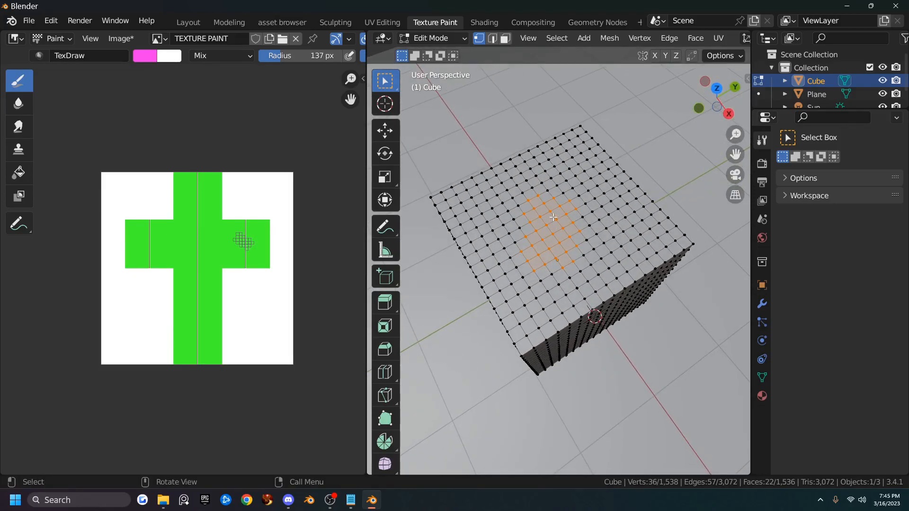
key(Tab)
middle_drag(602, 249, 544, 123)
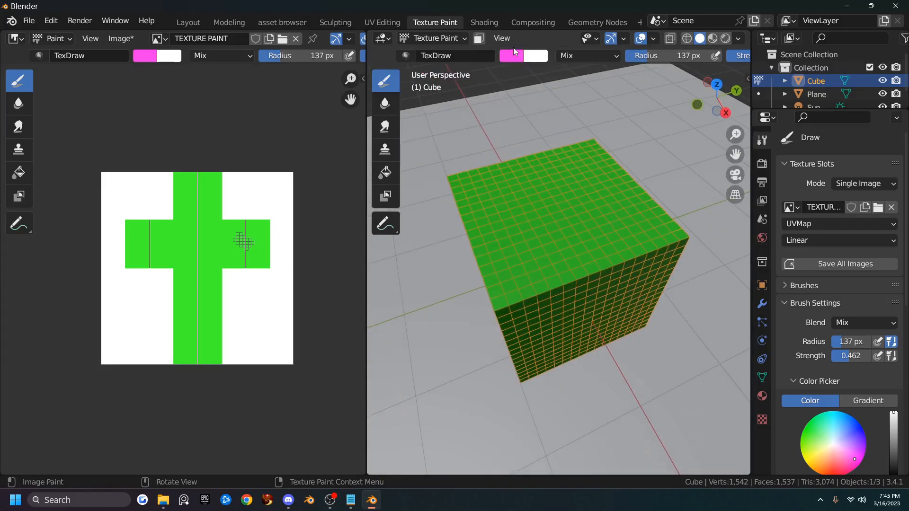
click(479, 40)
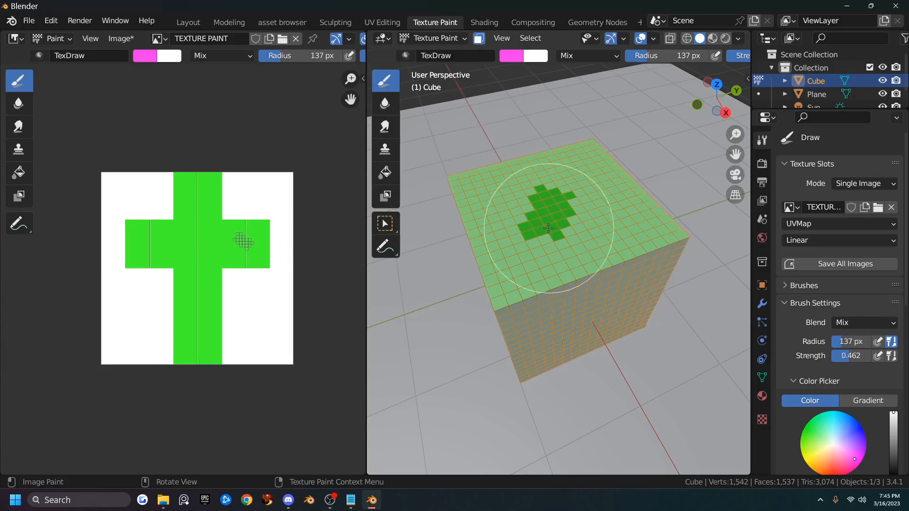
Paint pink over the selected patch on the masked top face with the 137 px Draw brush and inspect its edges
middle_drag(549, 228, 620, 231)
scroll(585, 249, up, 3)
scroll(615, 234, down, 4)
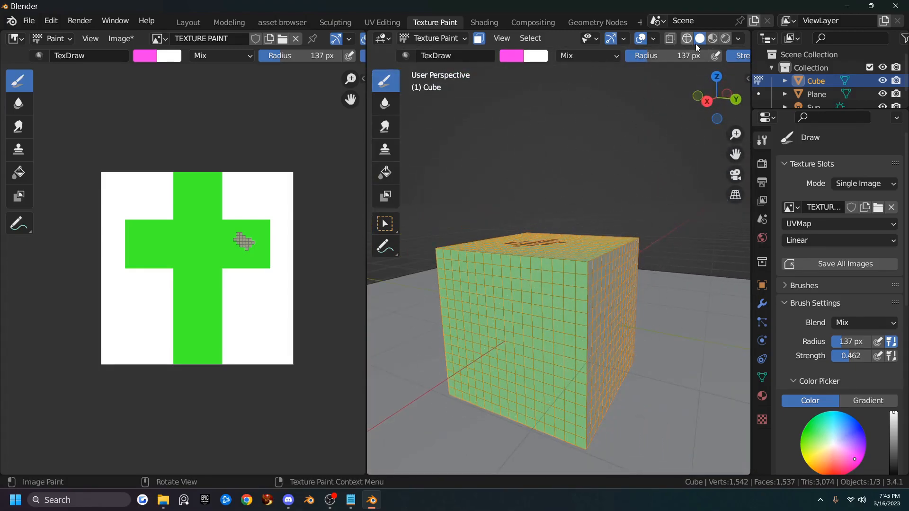
click(654, 39)
middle_drag(575, 232, 562, 298)
scroll(562, 294, up, 2)
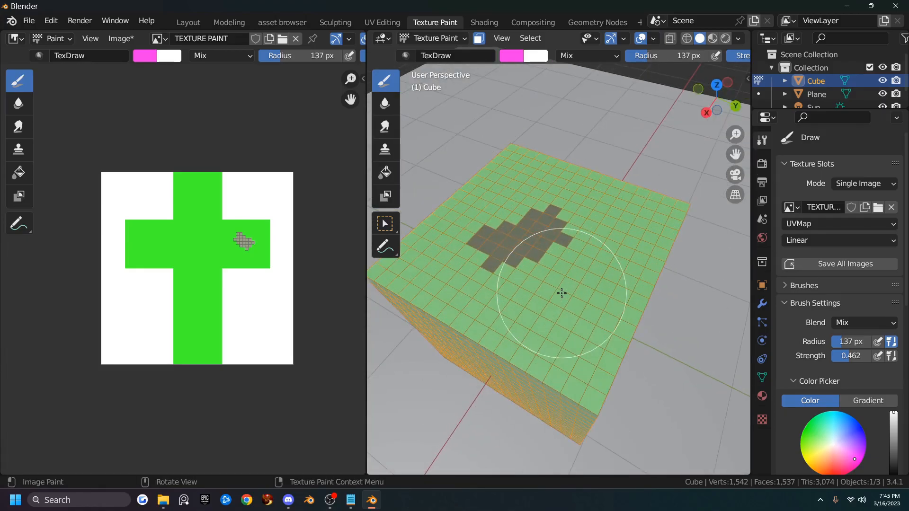
scroll(549, 283, up, 1)
middle_drag(571, 232, 525, 105)
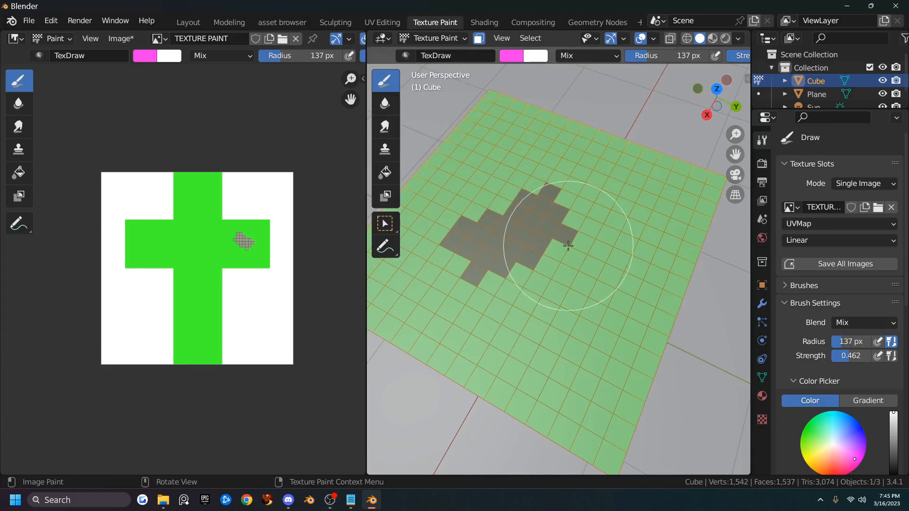
In Edit Mode with face selection, select a two-by-two block and a larger separate patch on the top face instead, and resume Texture Paint
key(Tab)
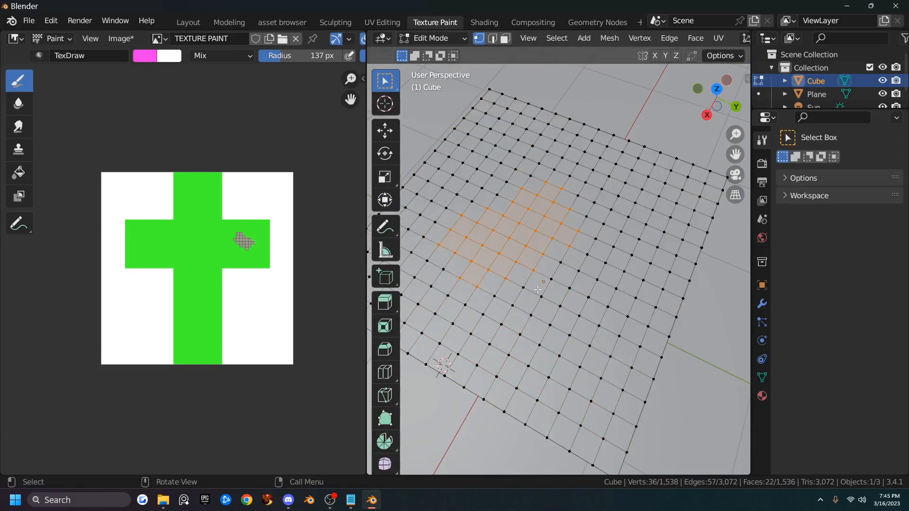
key(c)
drag(572, 383, 572, 382)
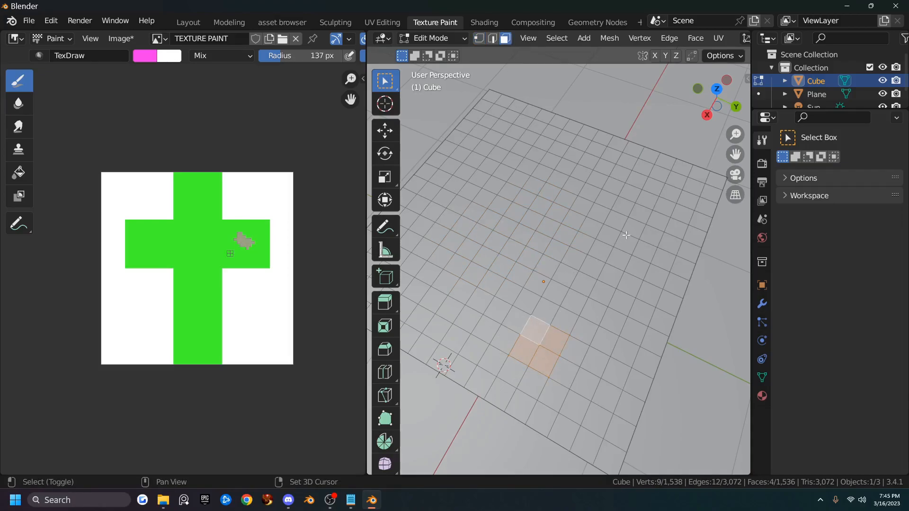
shift+drag(619, 210, 667, 258)
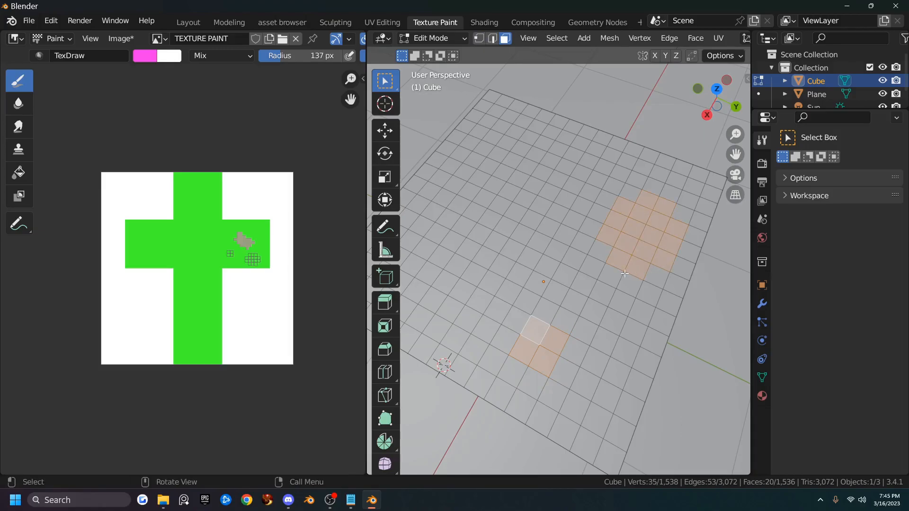
key(Tab)
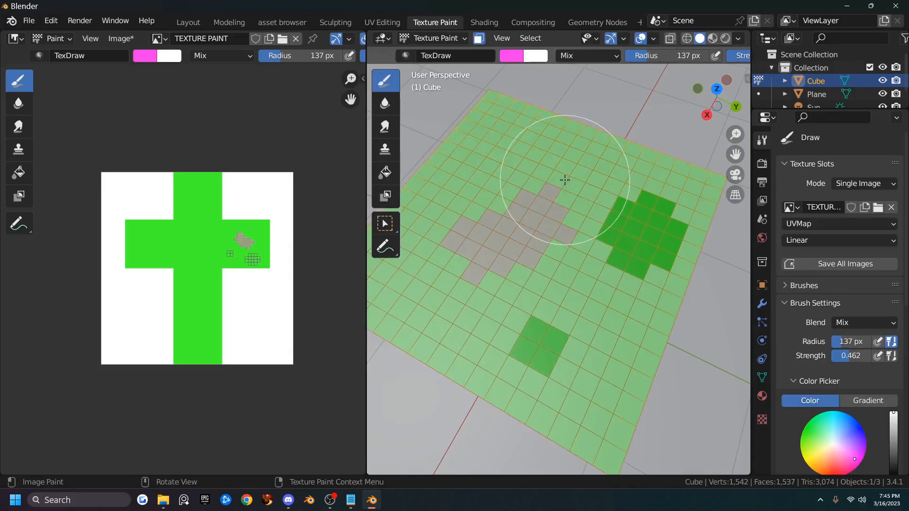
Toggle the face mask off and on again, and paint pink over the two newly selected patches
click(480, 40)
click(479, 39)
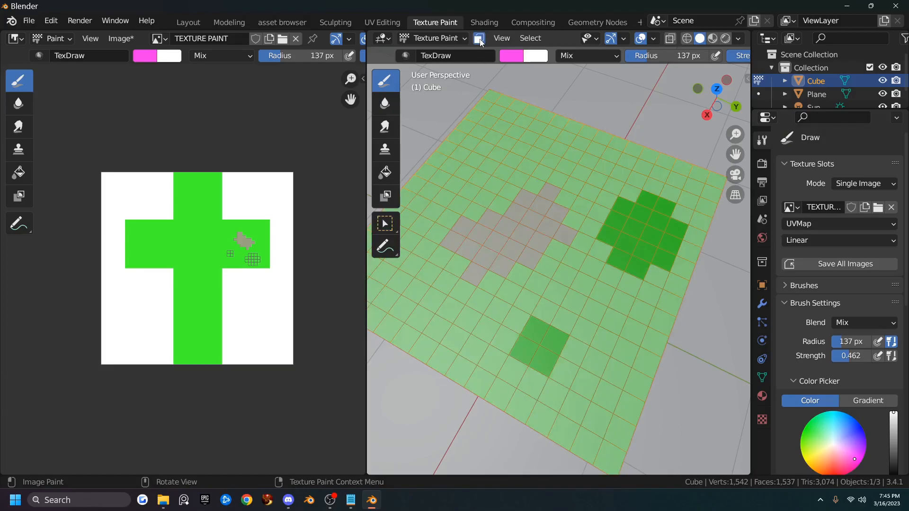
mouse_move(613, 260)
mouse_down()
mouse_move(639, 213)
mouse_move(666, 223)
mouse_up()
drag(573, 330, 538, 339)
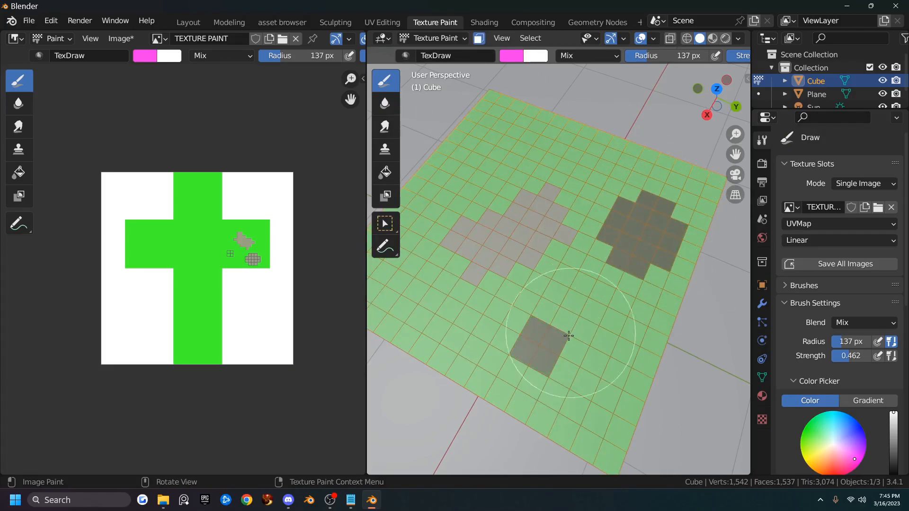
Turn off the face mask, set the Draw brush radius to 32 px, and paint pink spots on the patches and an arc around the small square
mouse_move(588, 314)
middle_down()
mouse_move(534, 304)
mouse_move(592, 303)
mouse_move(428, 278)
mouse_move(453, 326)
middle_up()
scroll(456, 331, down, 3)
mouse_move(469, 358)
shift+middle_down()
mouse_move(487, 306)
mouse_move(483, 355)
mouse_move(507, 325)
shift+middle_up()
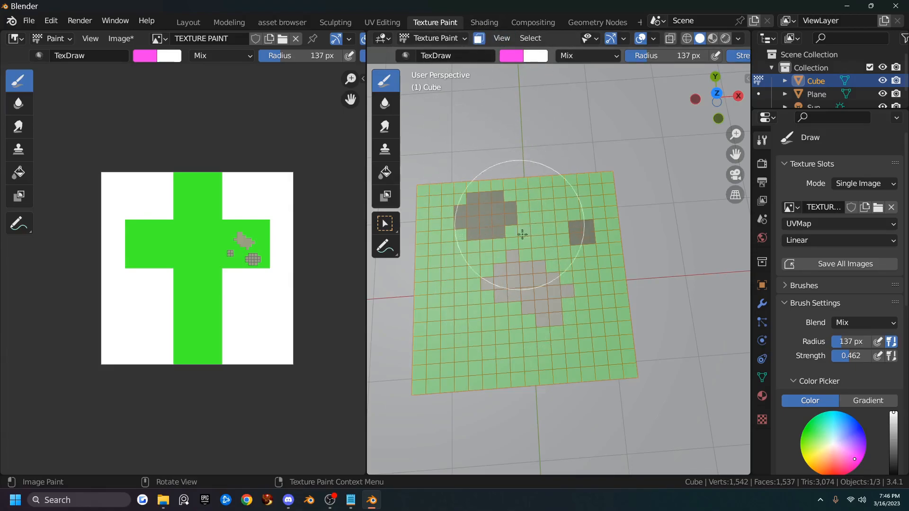
click(480, 38)
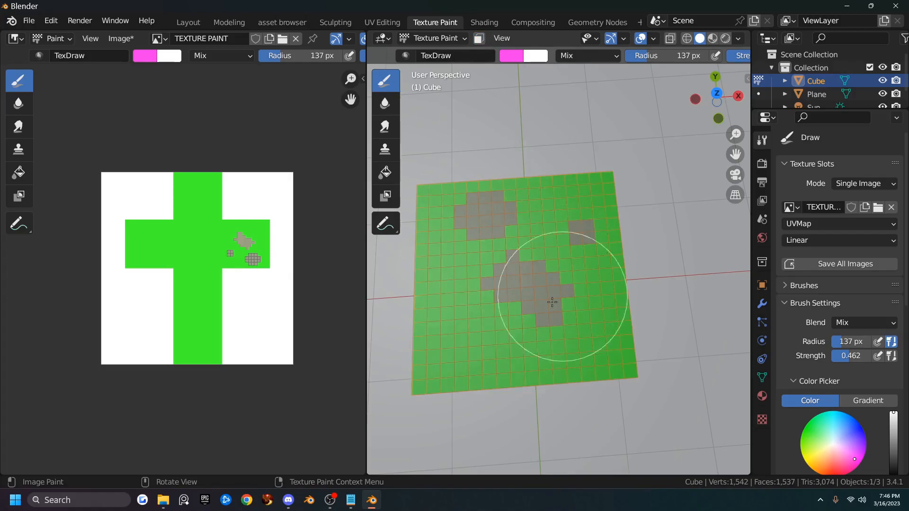
scroll(811, 380, down, 5)
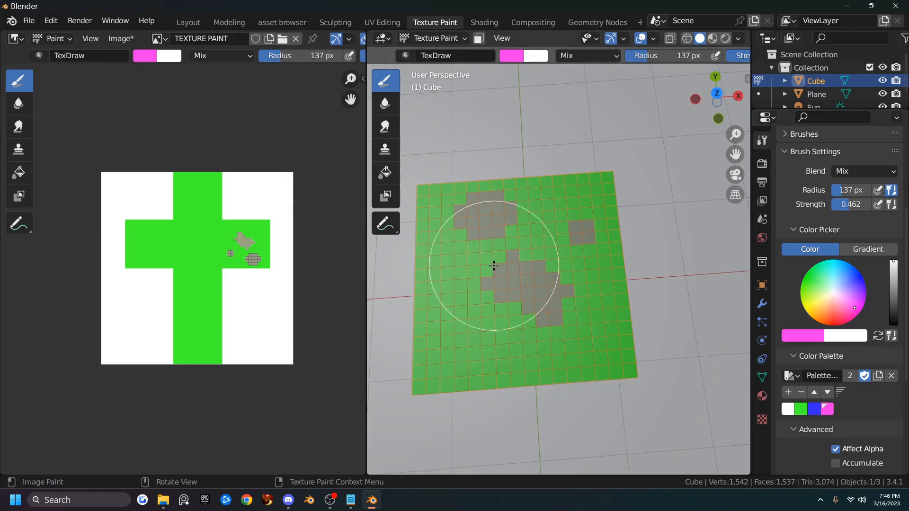
key(f)
click(446, 262)
middle_drag(446, 262, 488, 238)
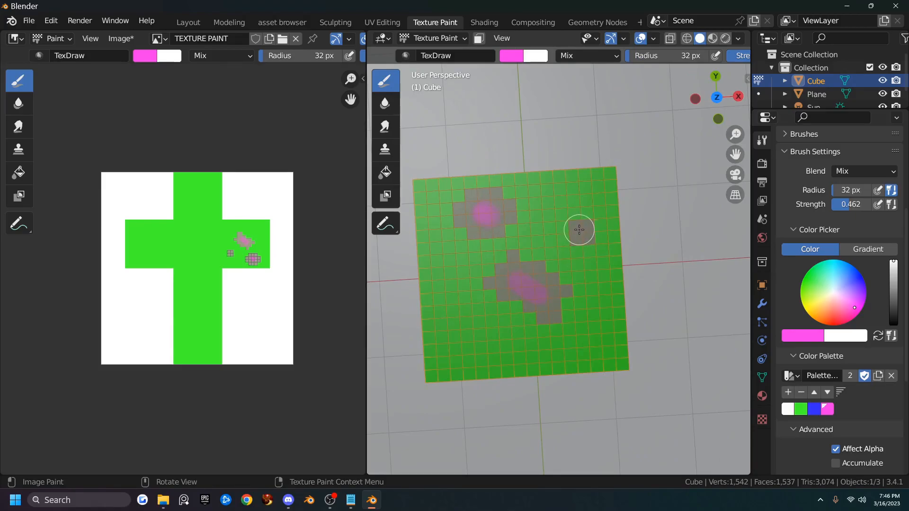
drag(572, 208, 550, 234)
drag(566, 204, 591, 215)
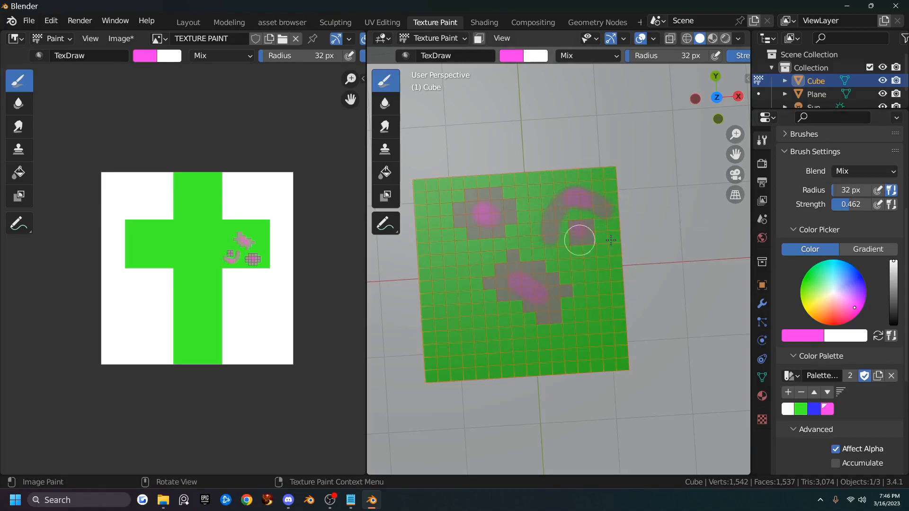
Set the brush blend mode to Multiply and paint a curved stroke on the blank green area below the middle patch
click(845, 171)
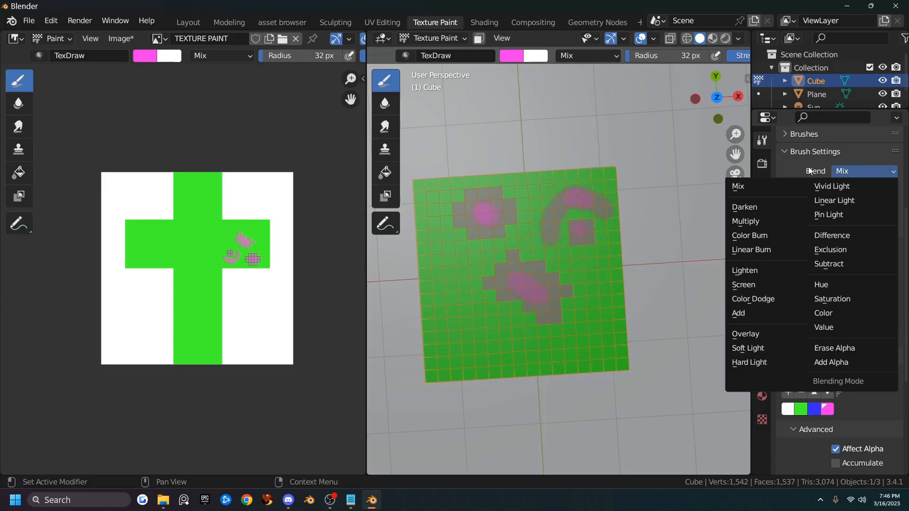
click(746, 221)
mouse_move(470, 334)
mouse_down()
mouse_move(511, 347)
mouse_move(492, 342)
mouse_up()
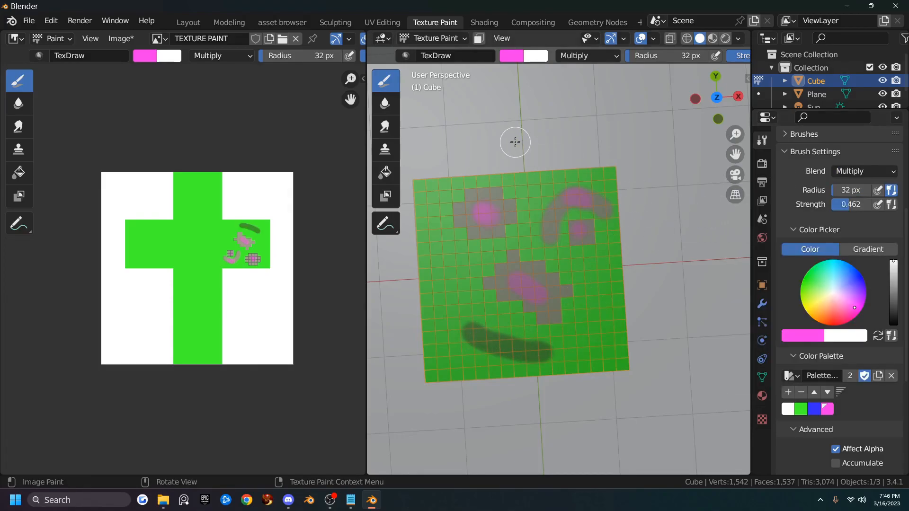
Switch the 3D view to Material Preview shading and inspect the cube's material
middle_drag(517, 142, 548, 278)
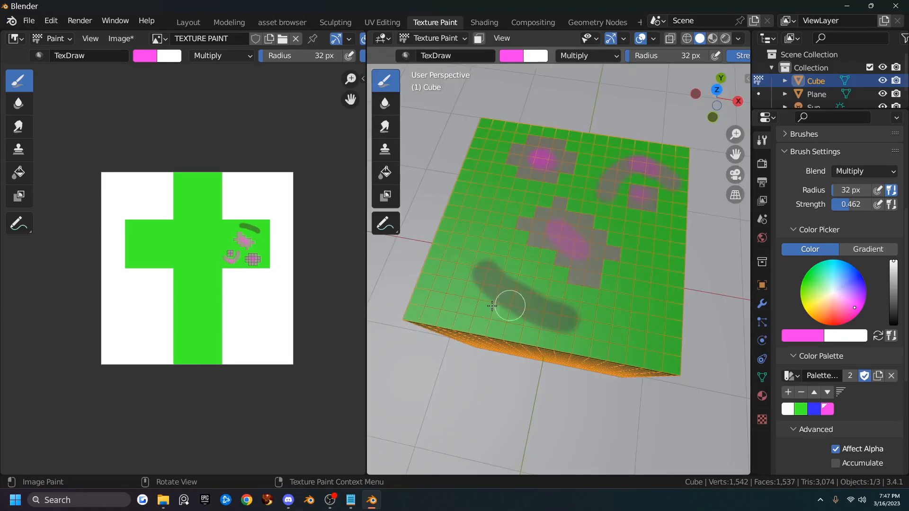
mouse_move(553, 237)
middle_down()
mouse_move(544, 183)
mouse_move(560, 194)
middle_up()
scroll(540, 246, down, 3)
scroll(538, 259, down, 1)
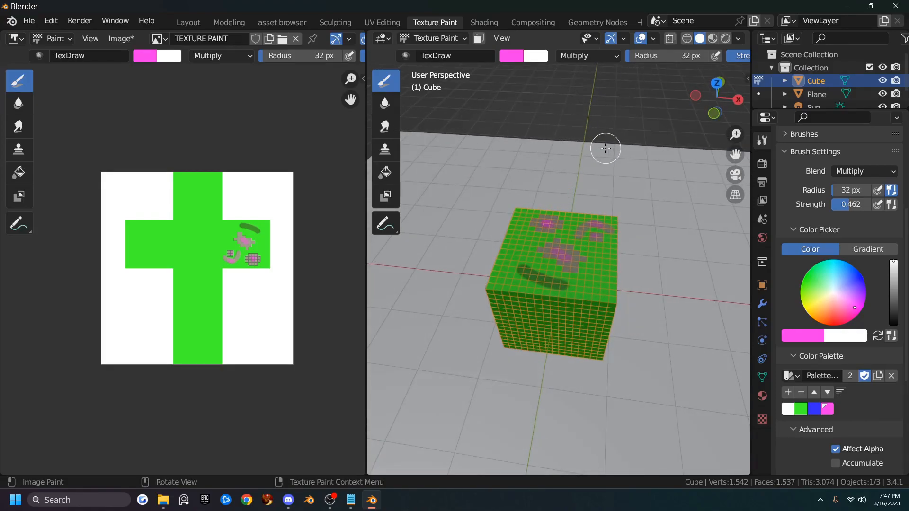
key(z)
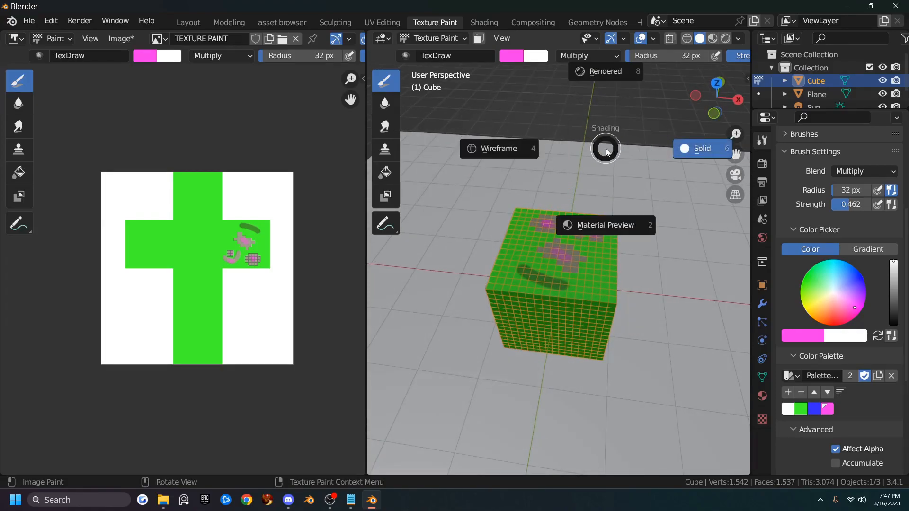
click(615, 224)
middle_drag(615, 224, 592, 229)
scroll(589, 241, up, 3)
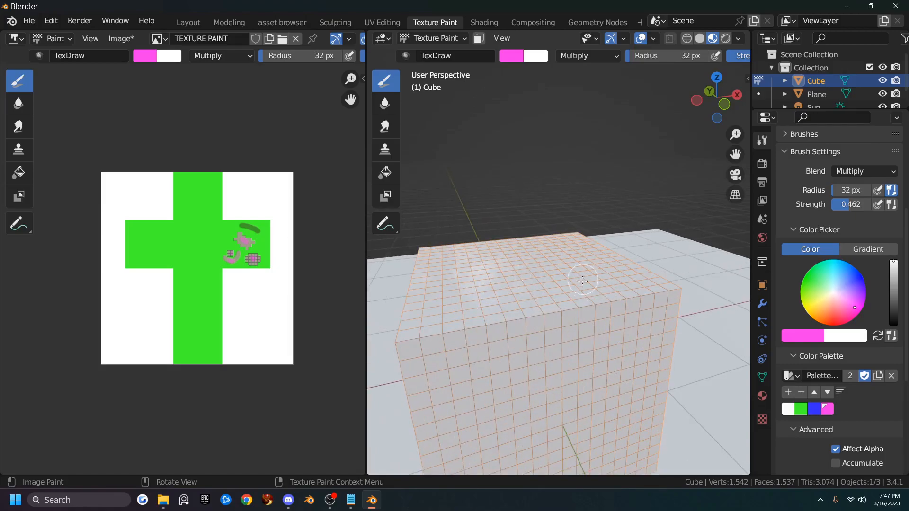
scroll(585, 275, down, 2)
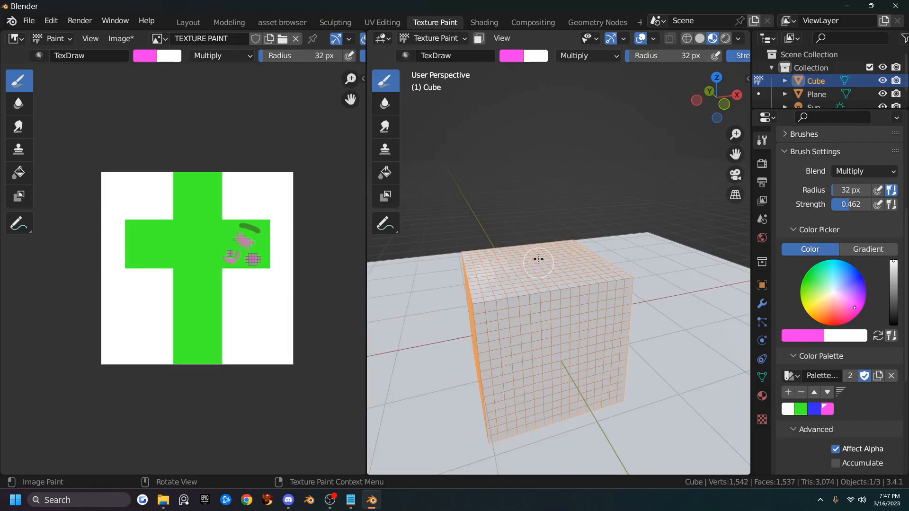
middle_drag(581, 291, 529, 268)
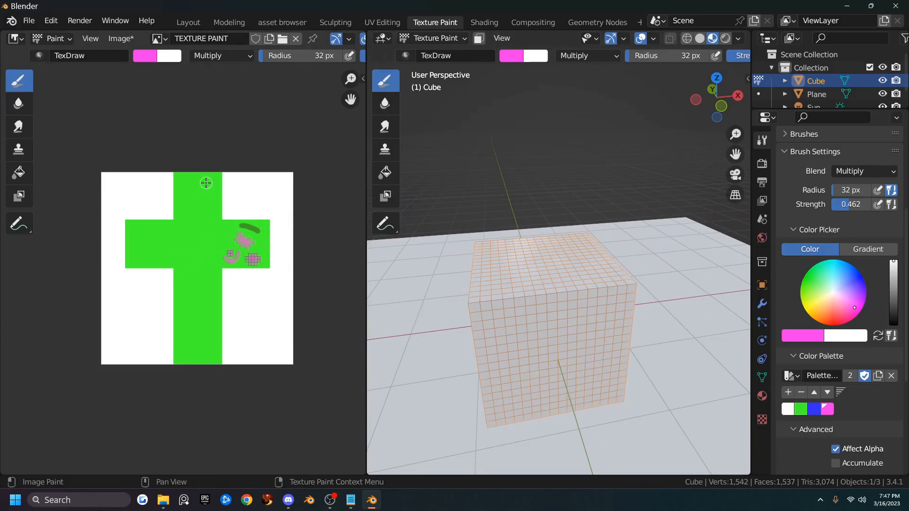
Save the painted TEXTURE PAINT image and switch to the Shading workspace showing the cube's material nodes
click(120, 39)
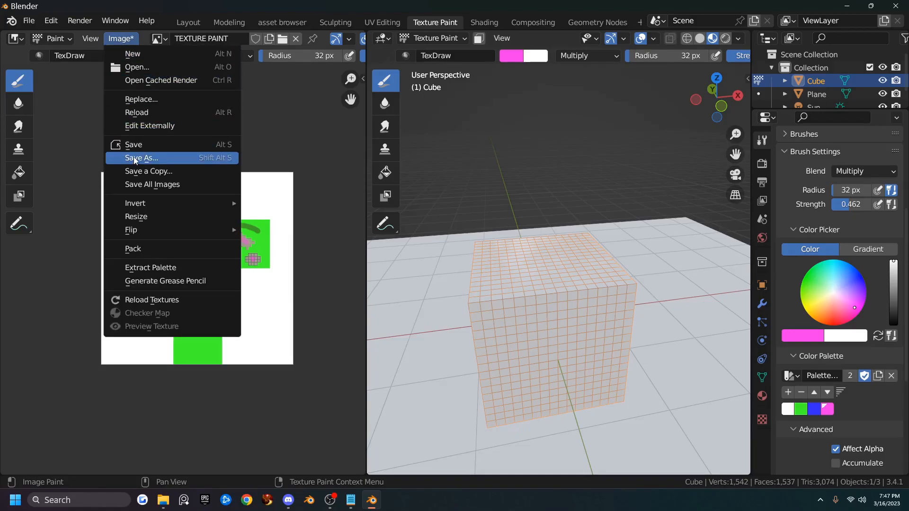
click(144, 145)
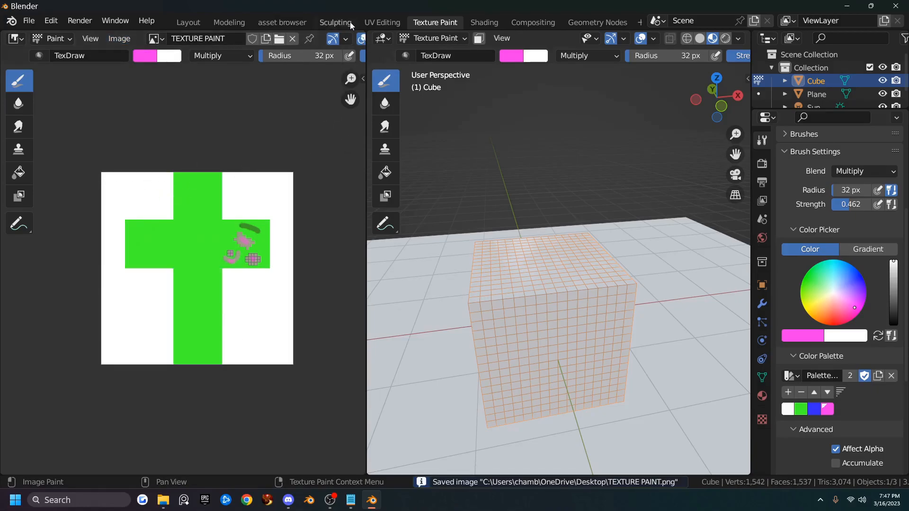
click(482, 25)
scroll(82, 394, down, 3)
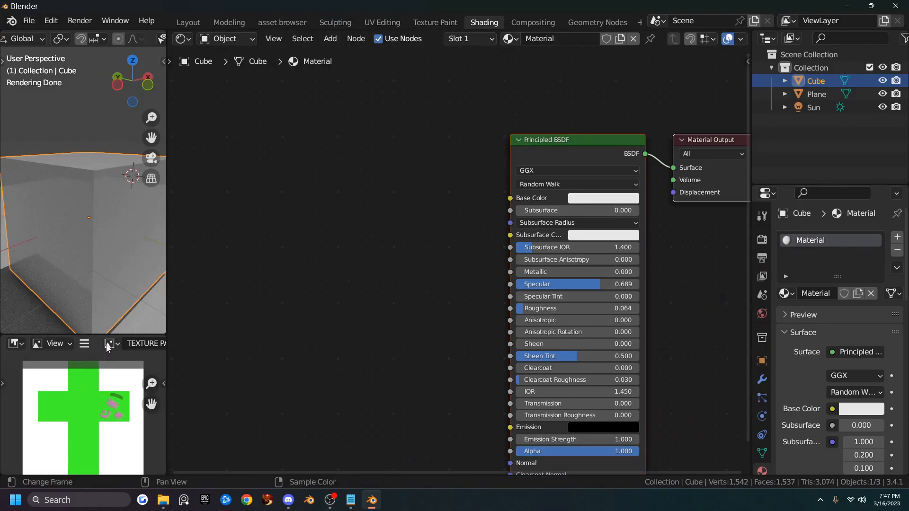
Add the TEXTURE PAINT image as a texture node and connect its Color output to the Principled BSDF's Base Color
mouse_move(109, 348)
mouse_down()
mouse_move(215, 300)
mouse_move(317, 321)
mouse_up()
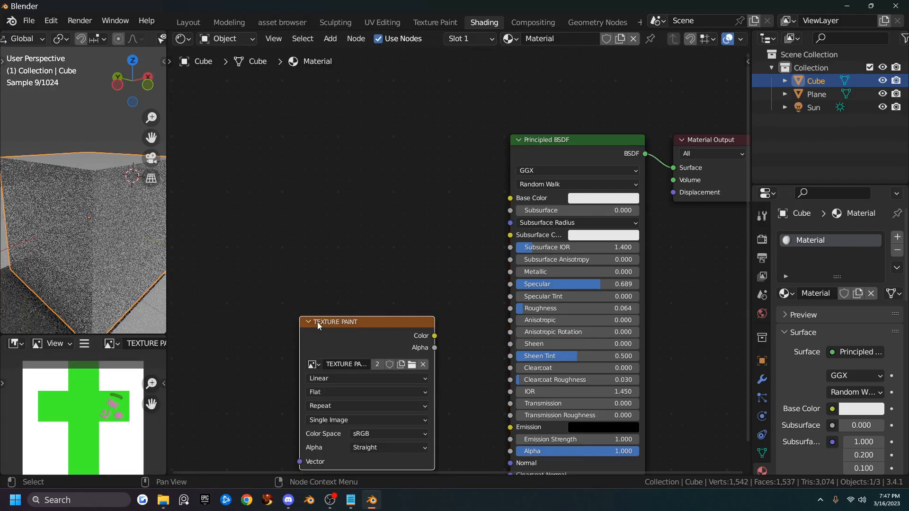
drag(365, 350, 315, 288)
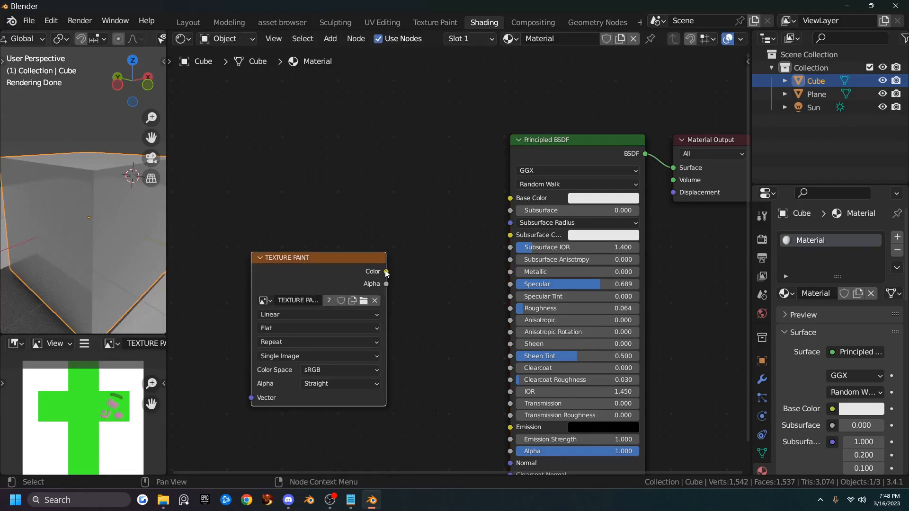
mouse_move(387, 274)
mouse_down()
mouse_move(487, 199)
mouse_move(502, 199)
mouse_up()
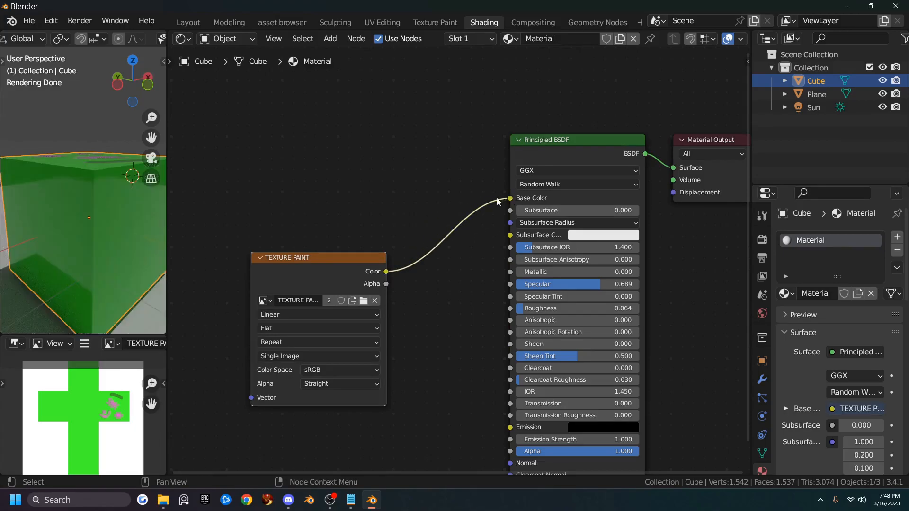
mouse_move(109, 185)
middle_down()
mouse_move(89, 178)
mouse_move(68, 231)
mouse_move(104, 175)
mouse_move(30, 220)
mouse_move(102, 192)
mouse_move(89, 237)
mouse_move(75, 249)
middle_up()
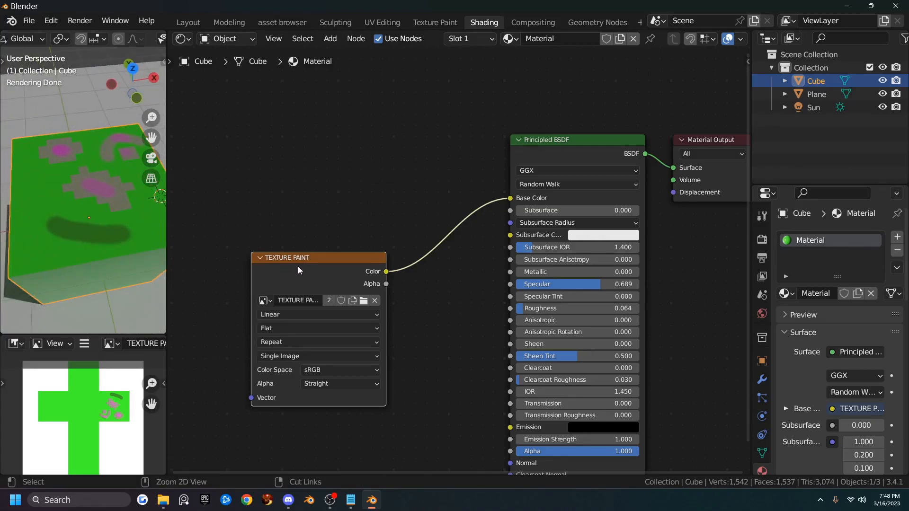
Add Texture Coordinate and Mapping nodes feeding the TEXTURE PAINT node's Vector input, and space them away from the image node
key(ctrl+t)
scroll(267, 233, down, 2)
middle_drag(267, 233, 318, 230)
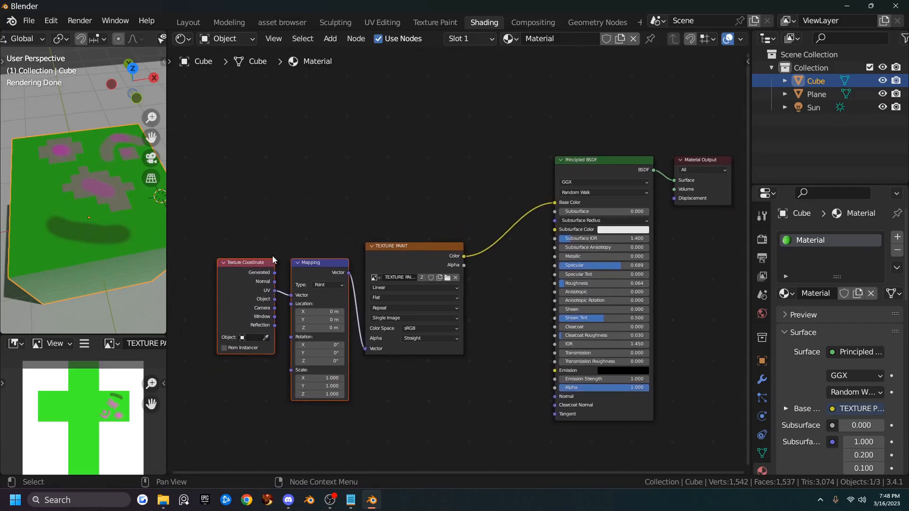
drag(313, 268, 279, 245)
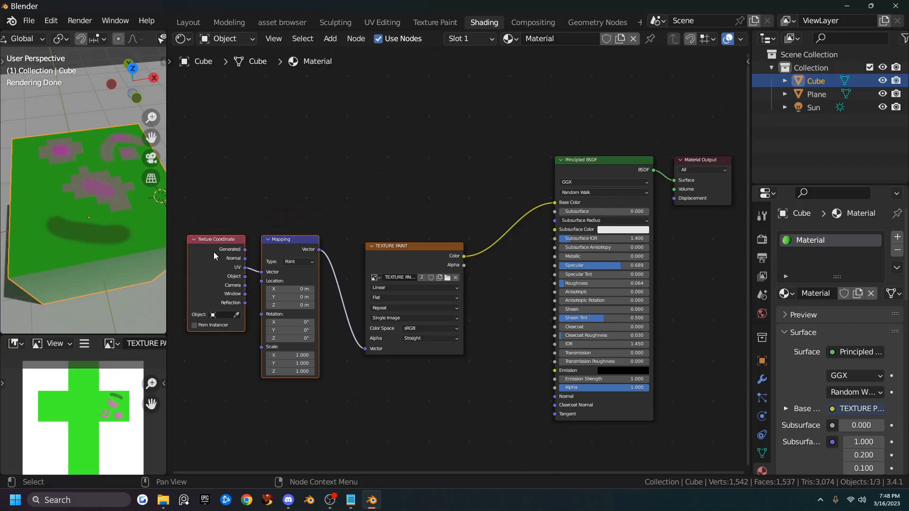
click(207, 238)
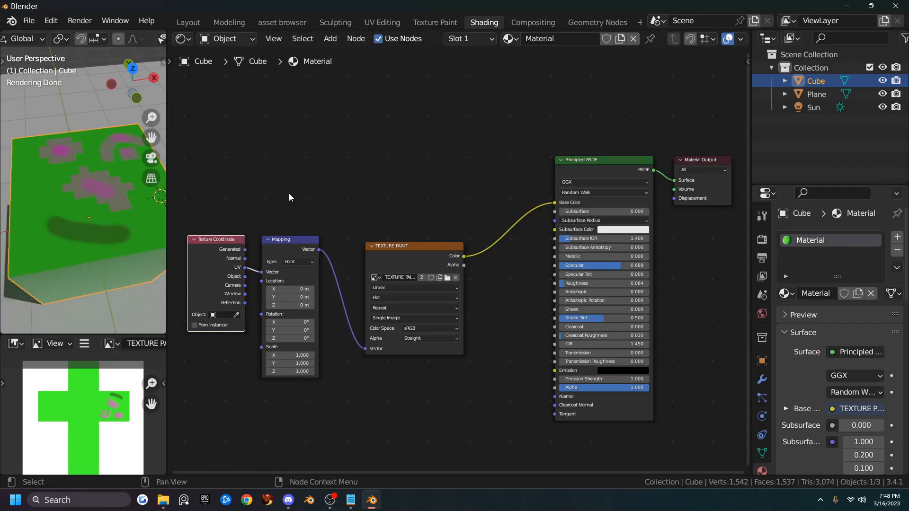
middle_drag(88, 229, 109, 226)
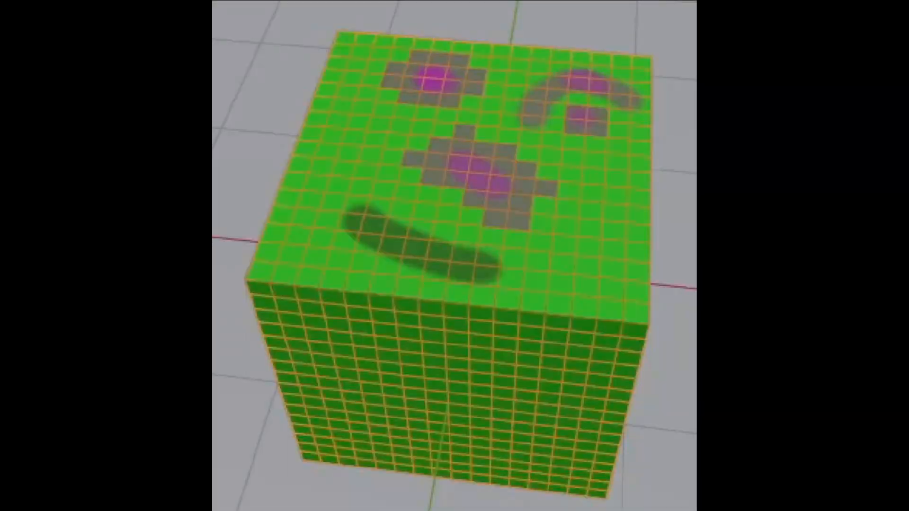